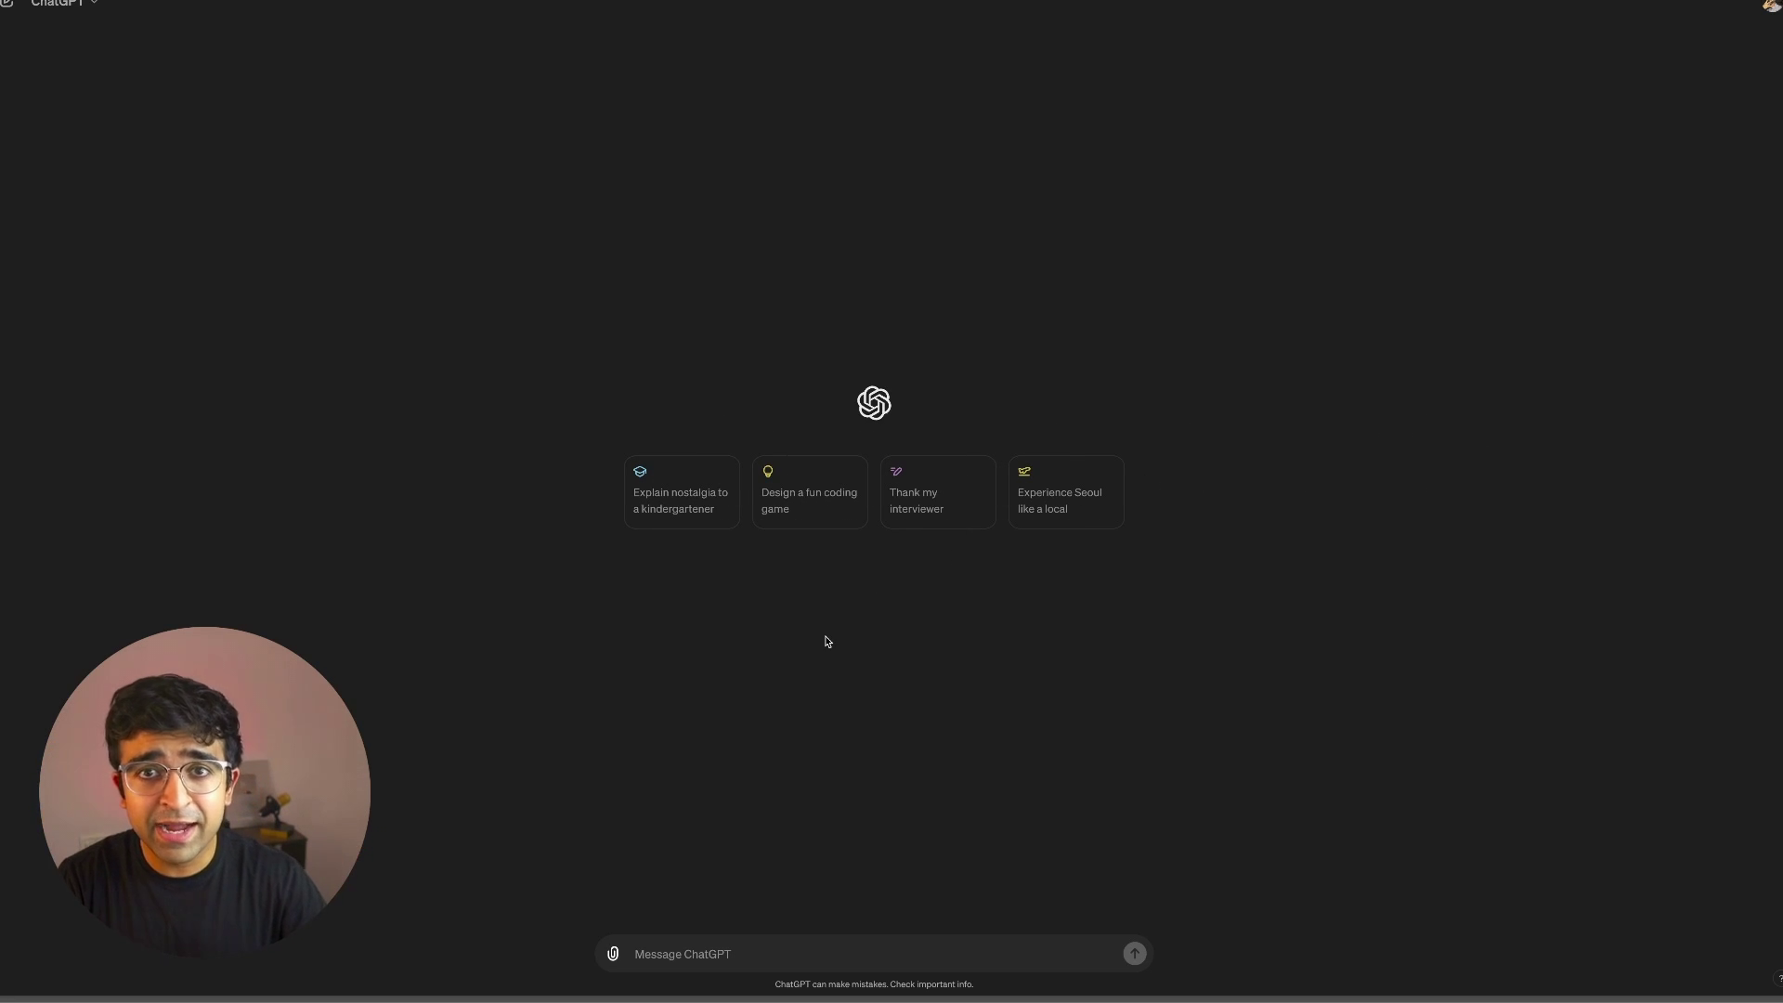
Upload Punit_Arc.png with the message 'Hey i designed this graphic can you help me improve it'
{"action": "left_click", "coordinate": [613, 954]}
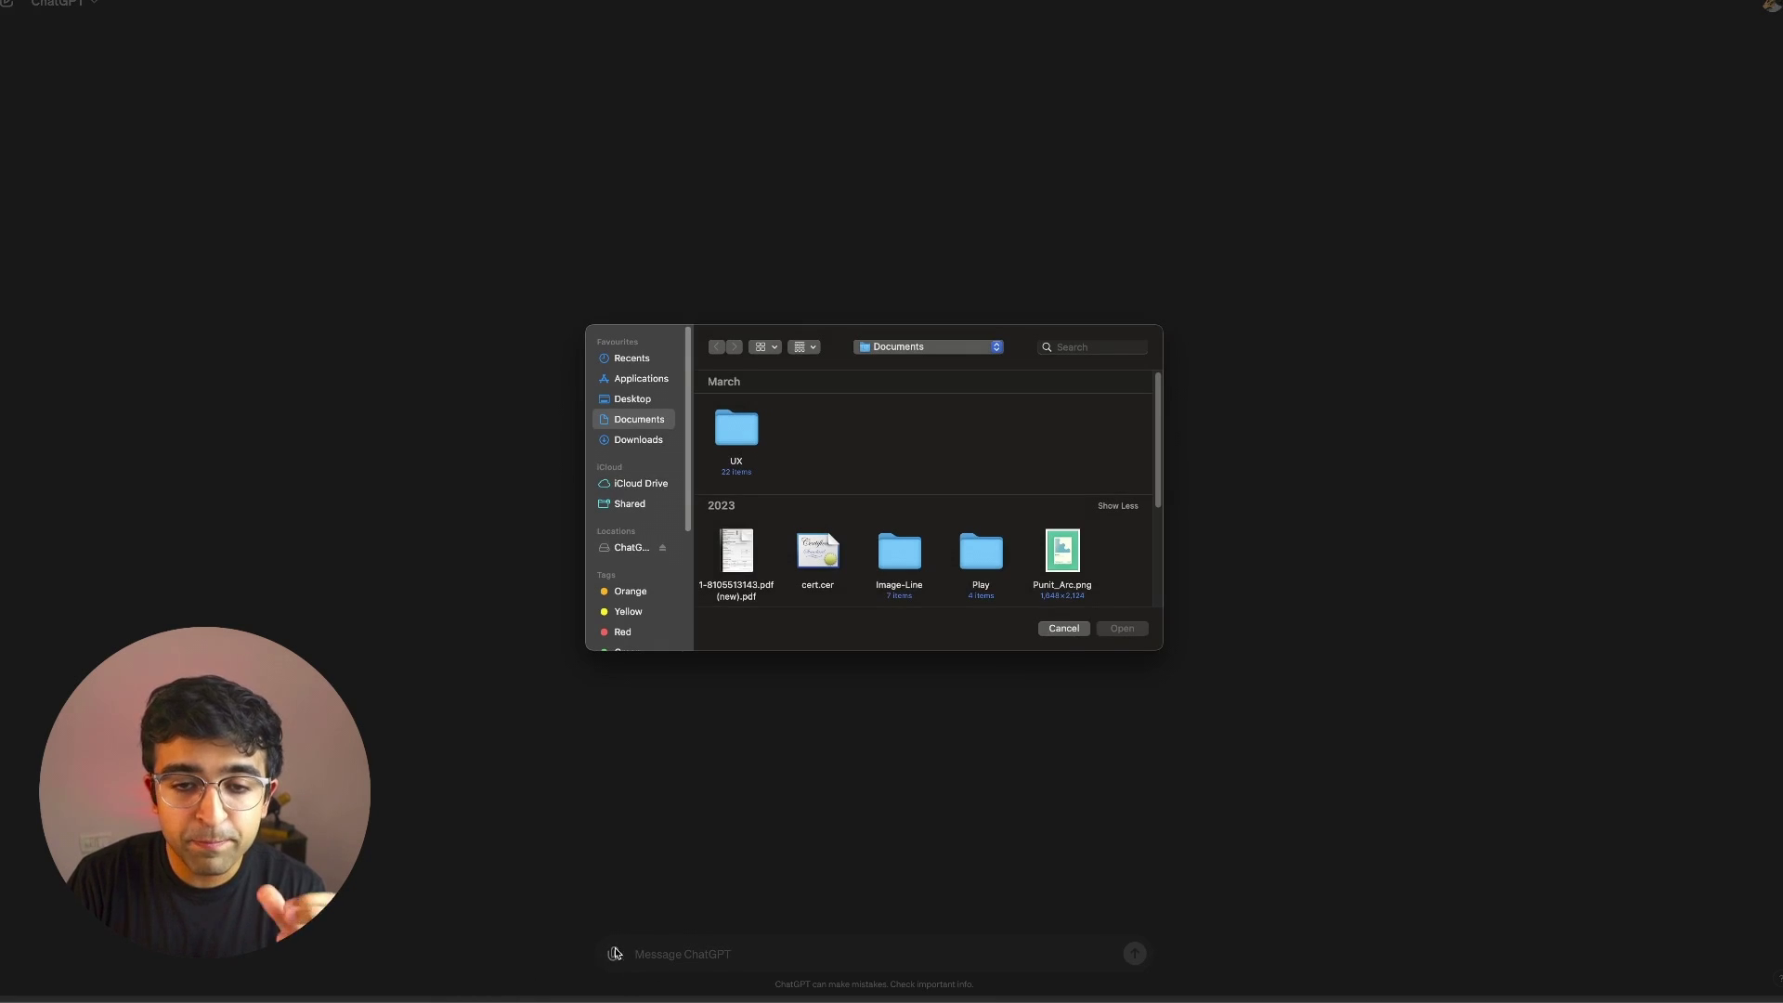
{"action": "left_click", "coordinate": [1063, 553]}
{"action": "left_click", "coordinate": [1120, 628]}
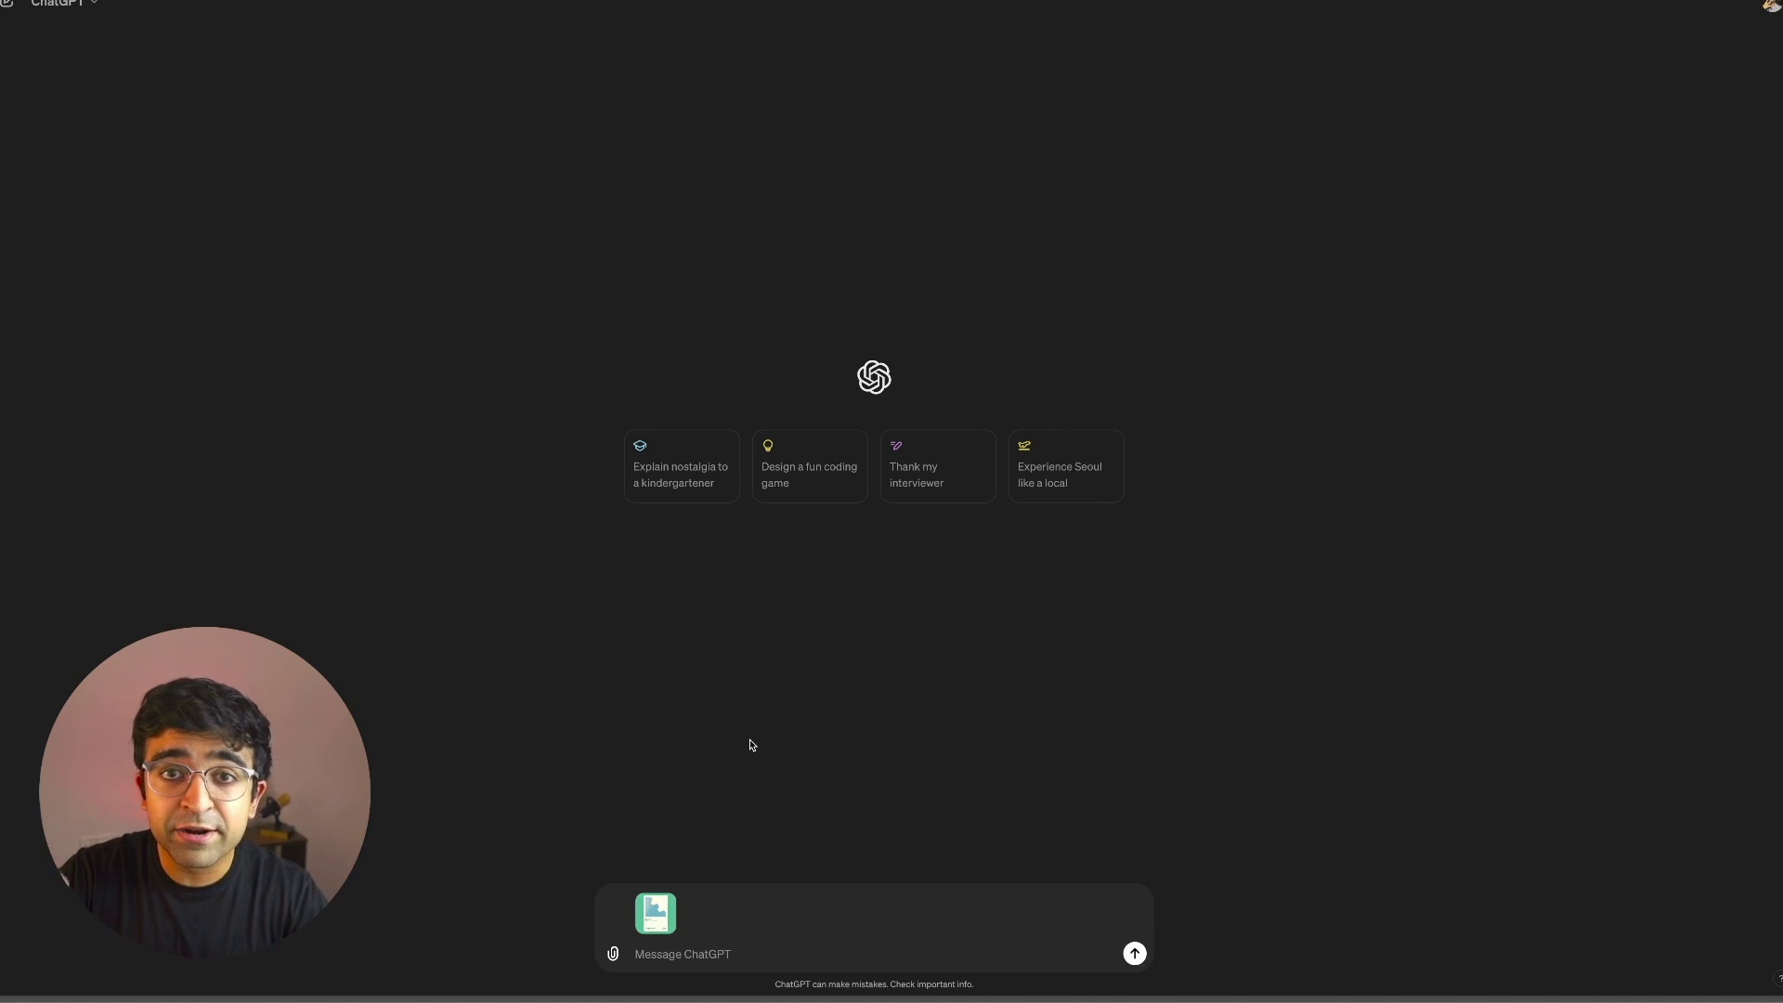
{"action": "type", "text": "Hey i designed"}
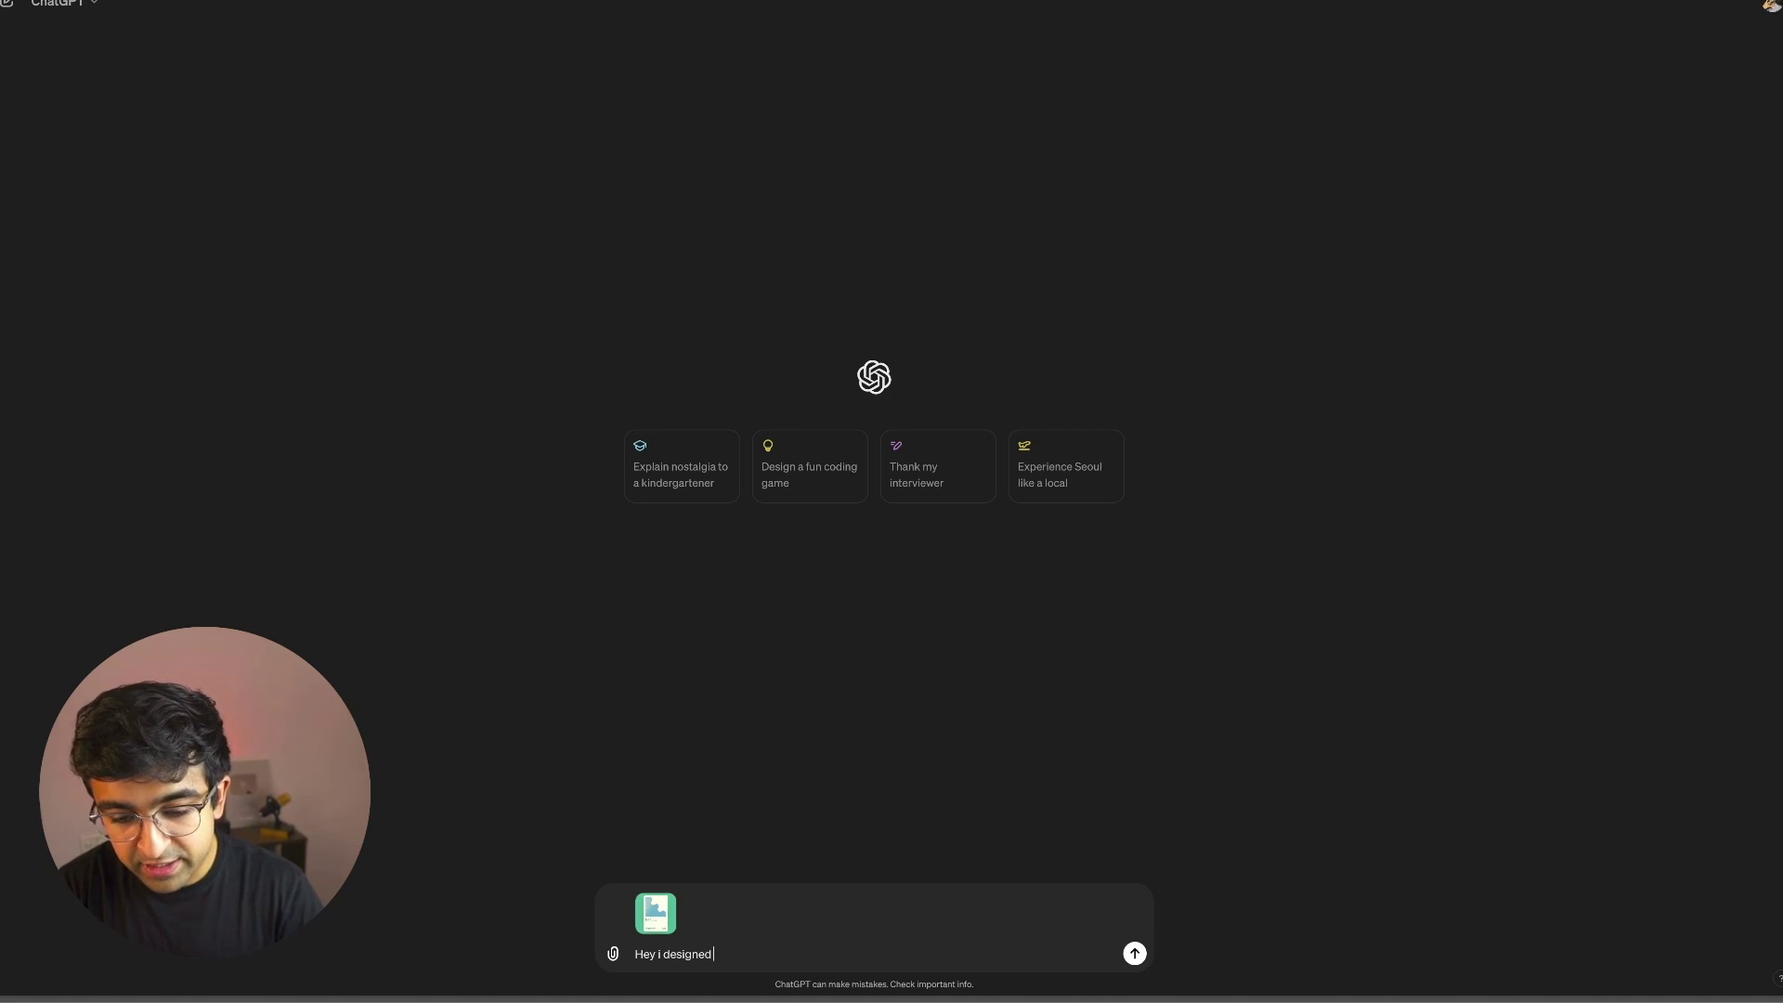
{"action": "type", "text": " this graphic can you help me"}
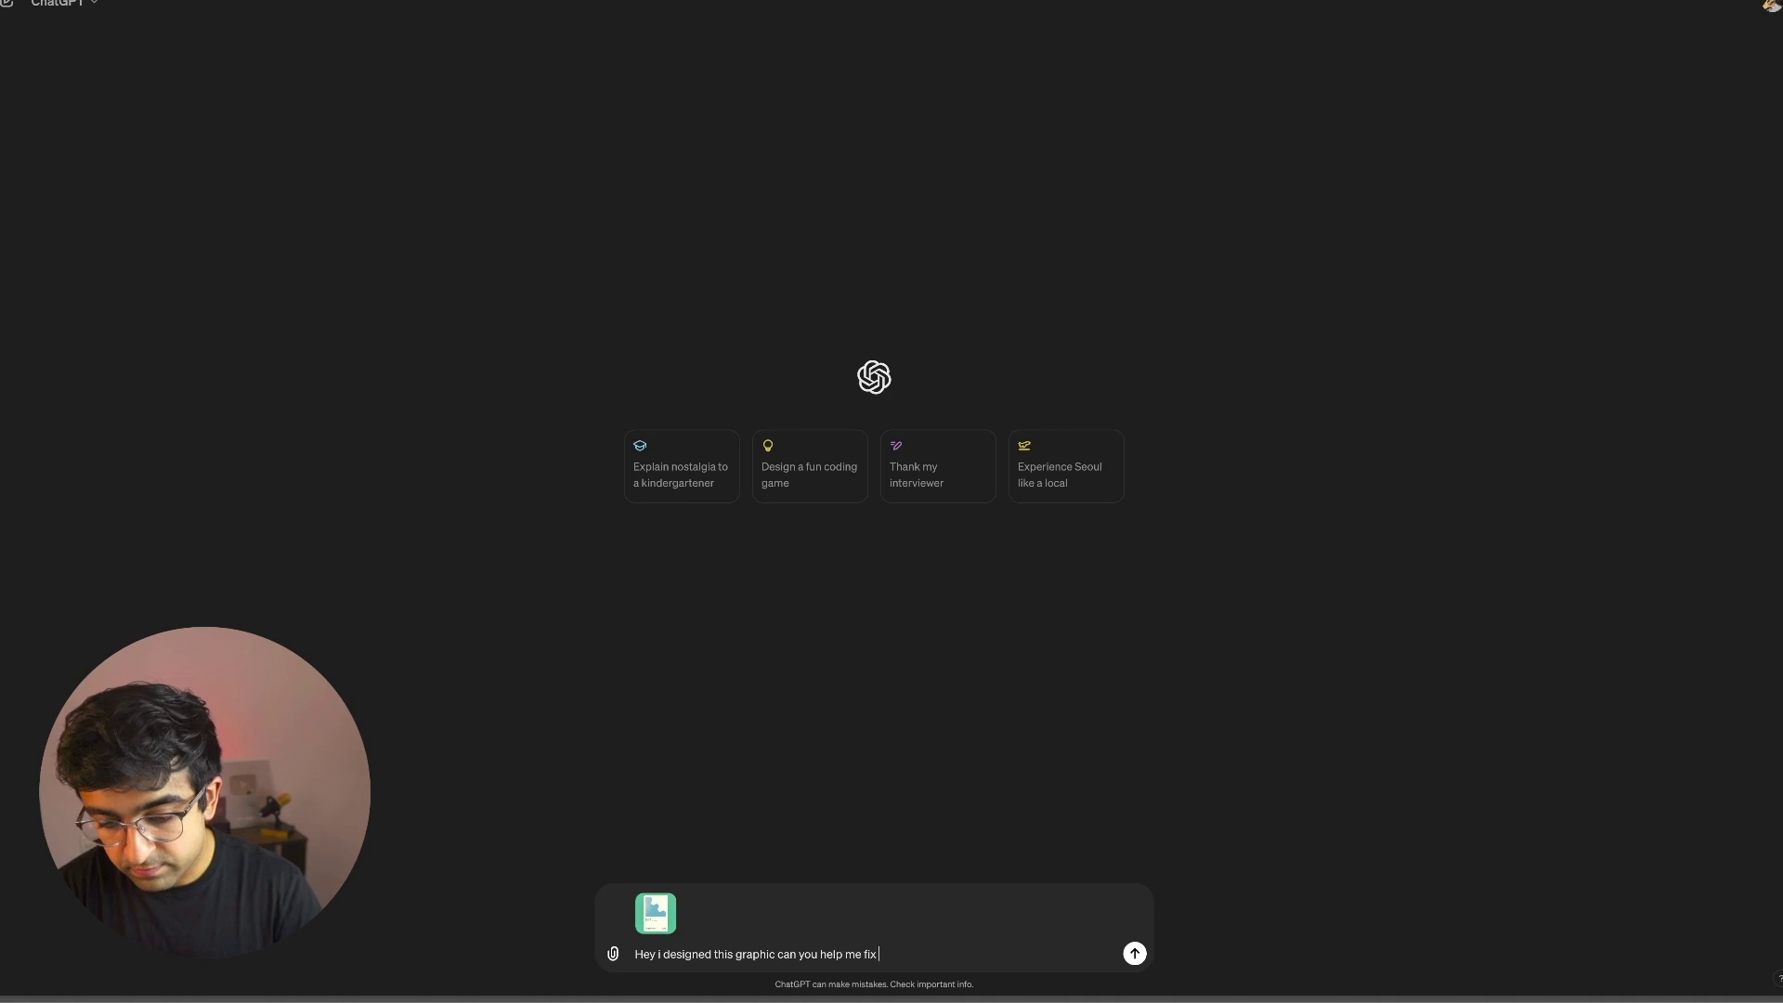
{"action": "type", "text": " improve it"}
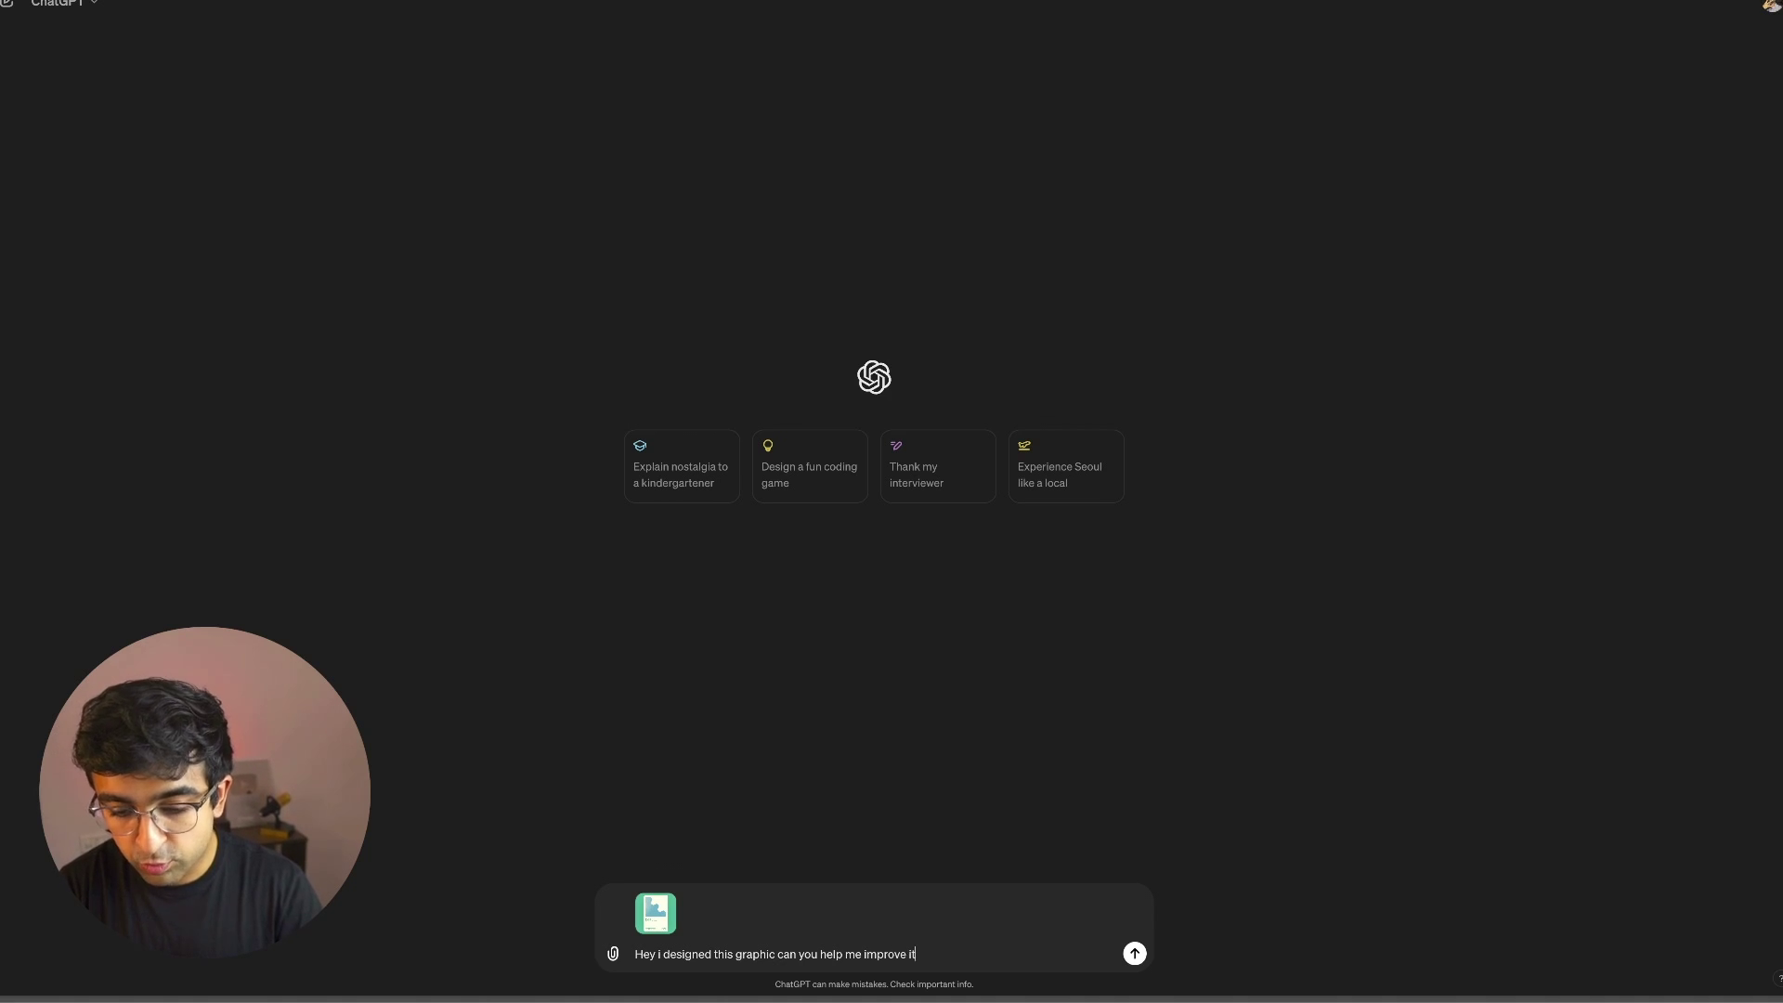
{"action": "left_click", "coordinate": [1134, 955]}
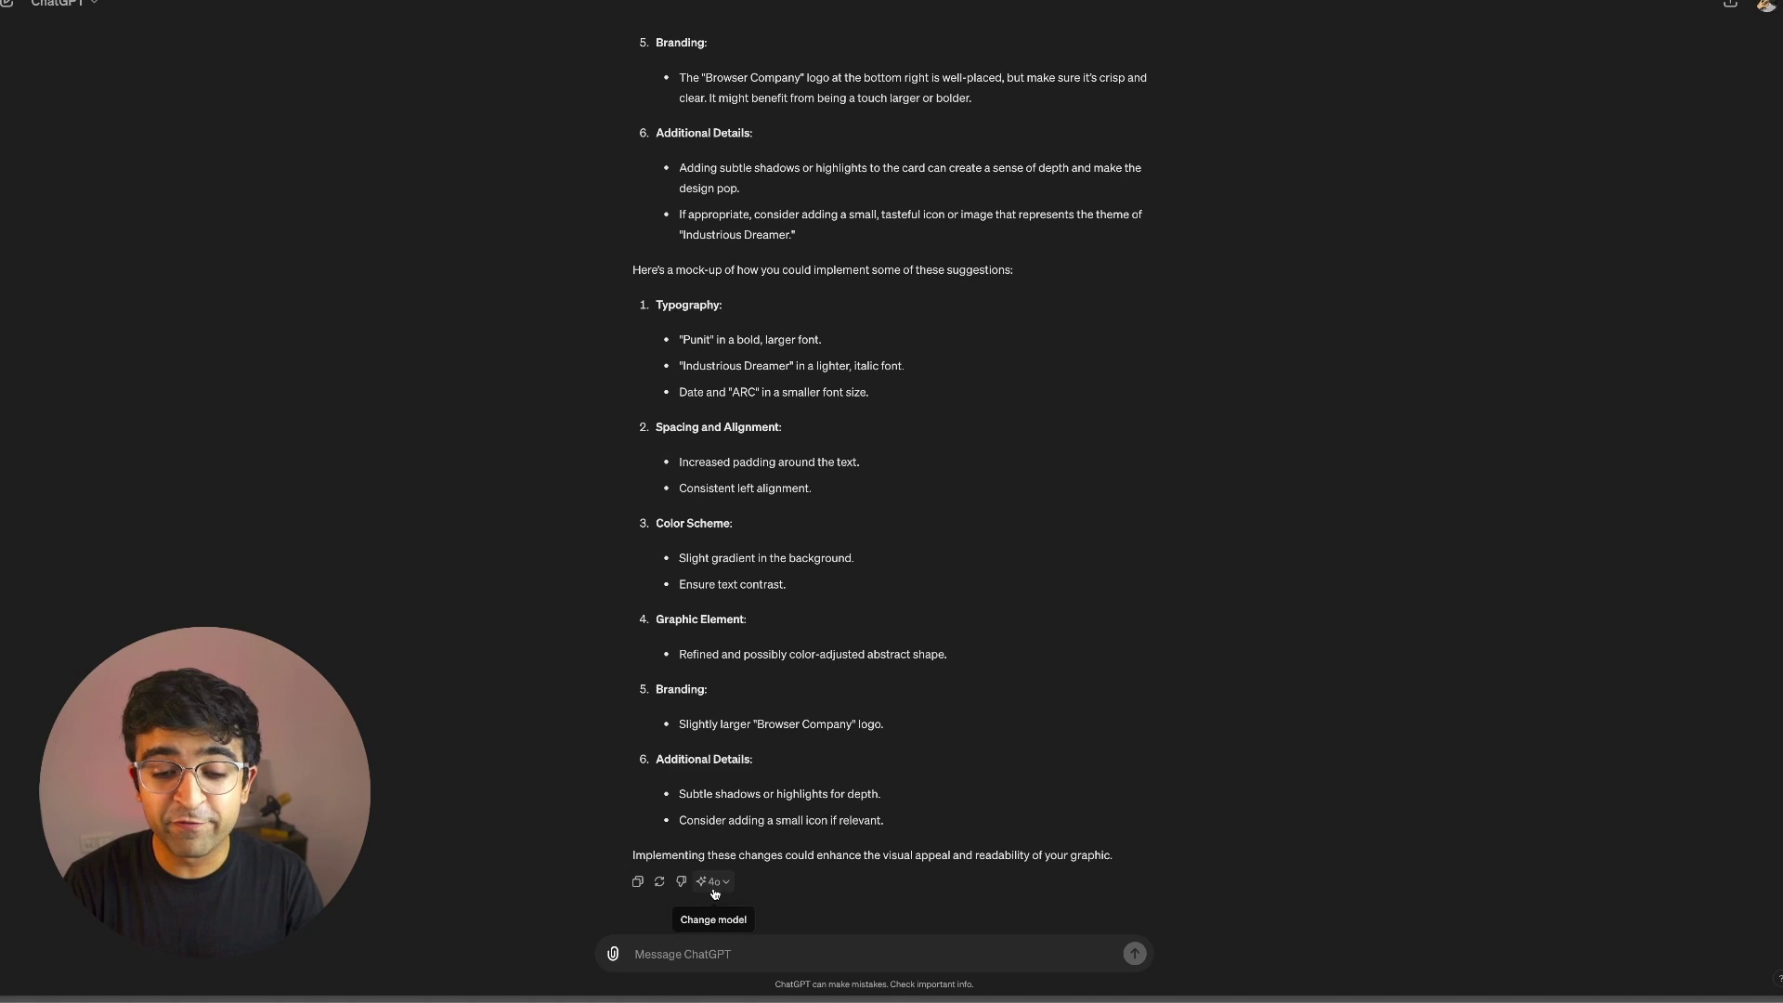
Once the typography, spacing, colour and branding suggestions finish, place the cursor in the message box
{"action": "left_click", "coordinate": [699, 947]}
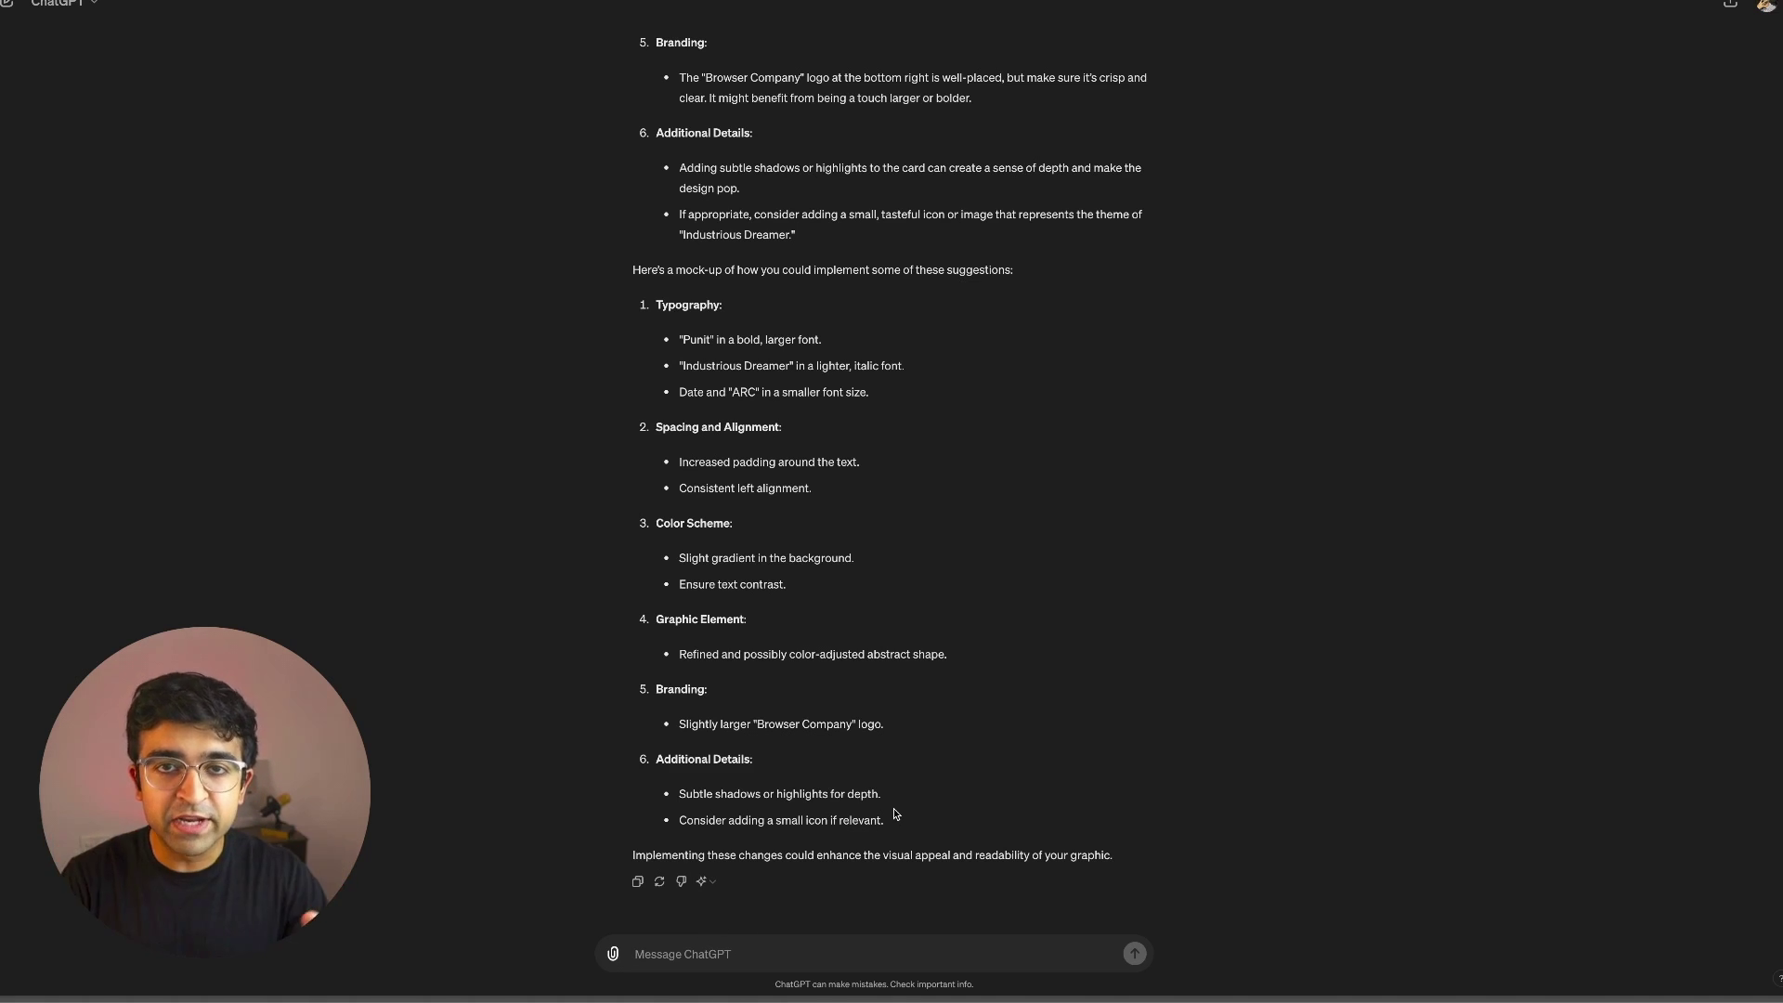
Paste and send 'Can you show me graphic design examples for reference'
{"action": "type", "text": "Can you show me graphic design examples for reference"}
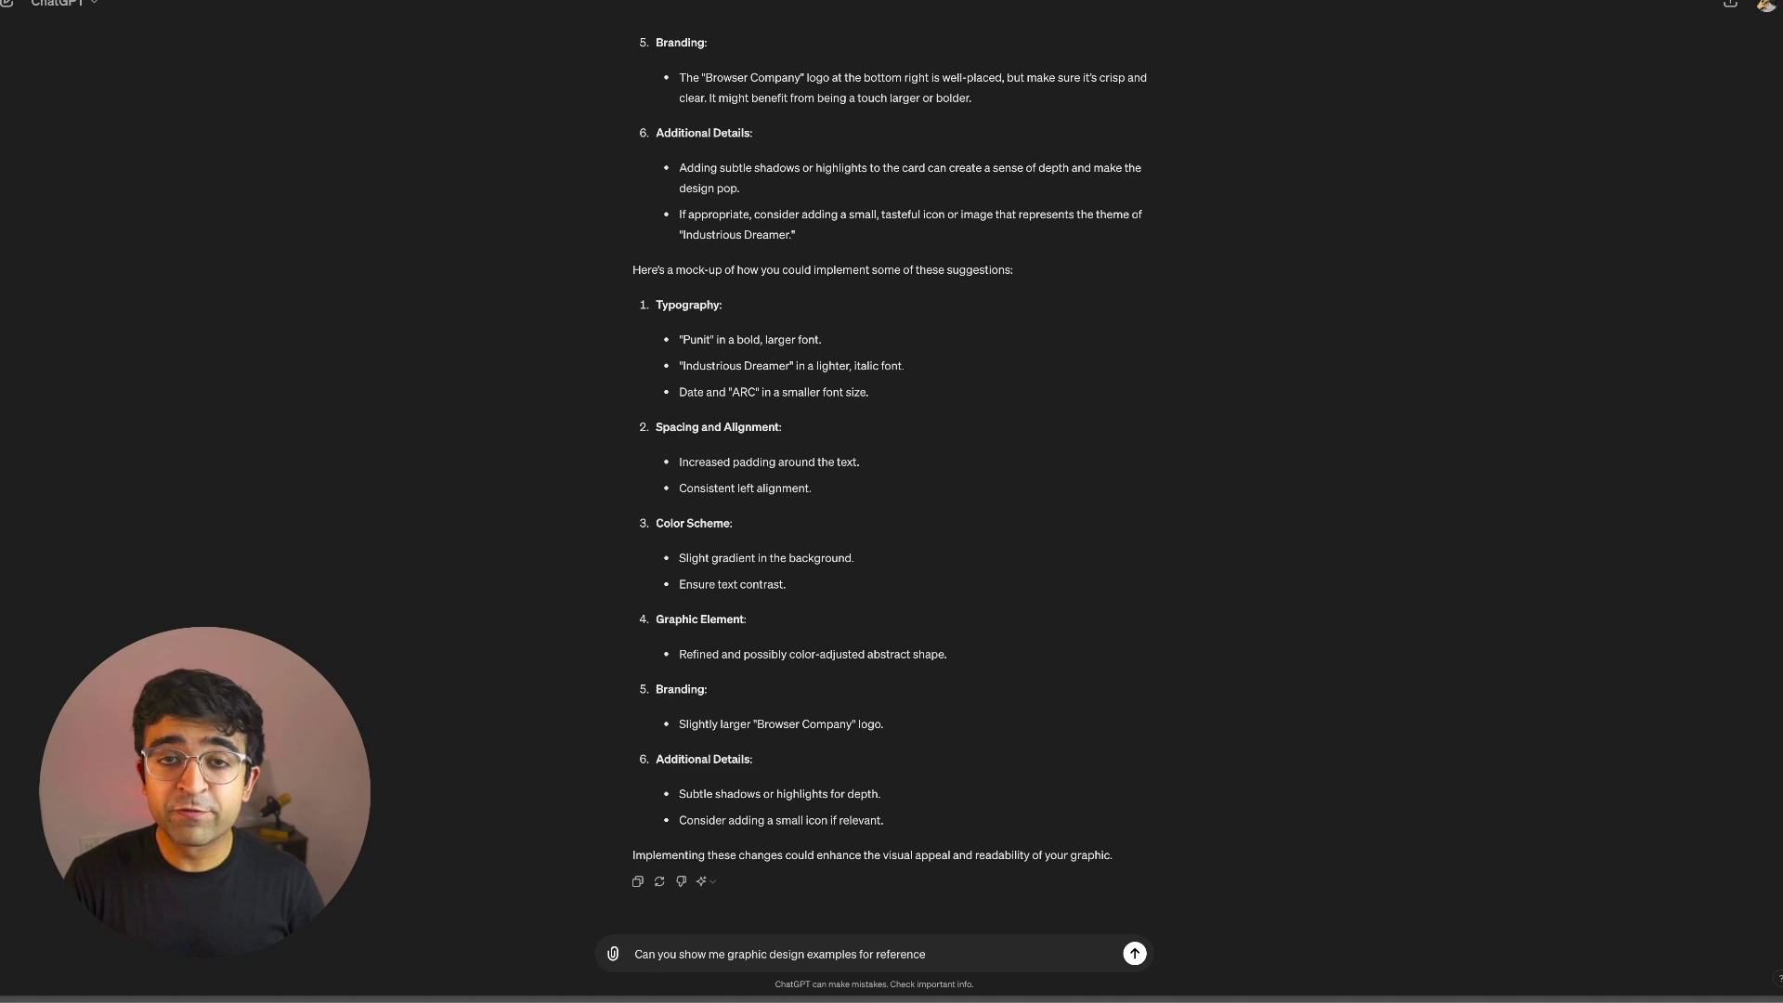
{"action": "scroll", "coordinate": [716, 724], "scroll_direction": "up", "scroll_amount": 10}
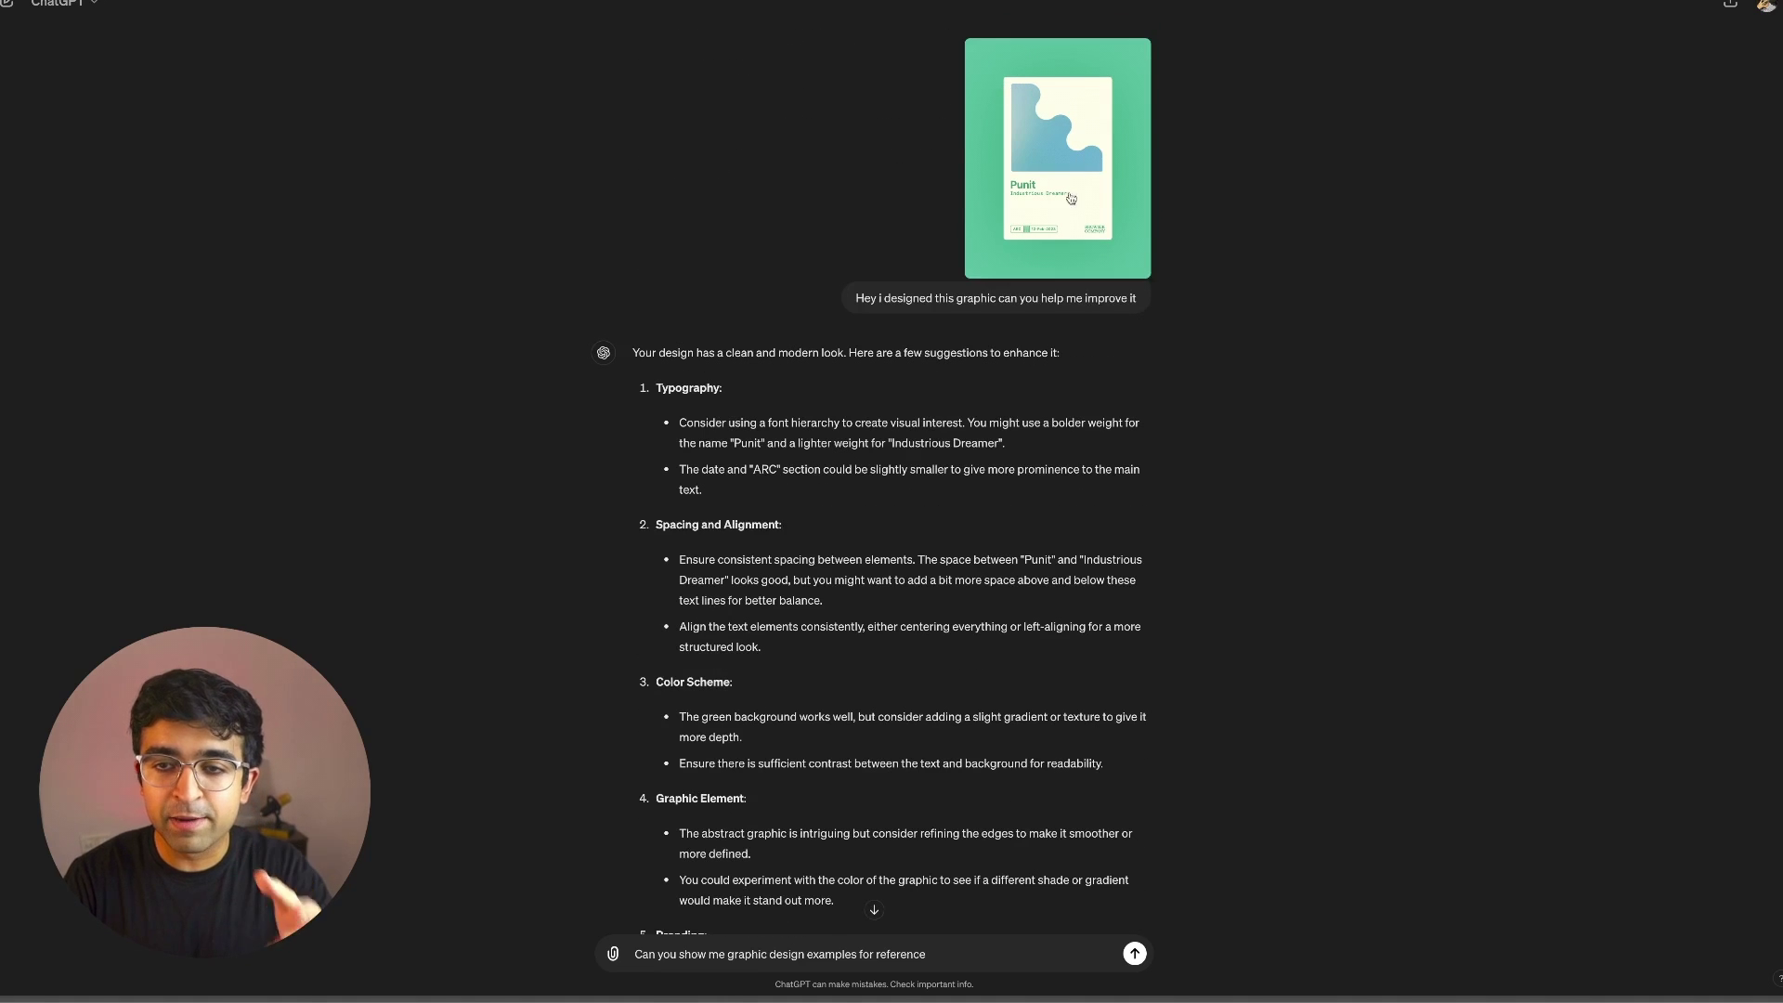
{"action": "scroll", "coordinate": [1022, 316], "scroll_direction": "down", "scroll_amount": 10}
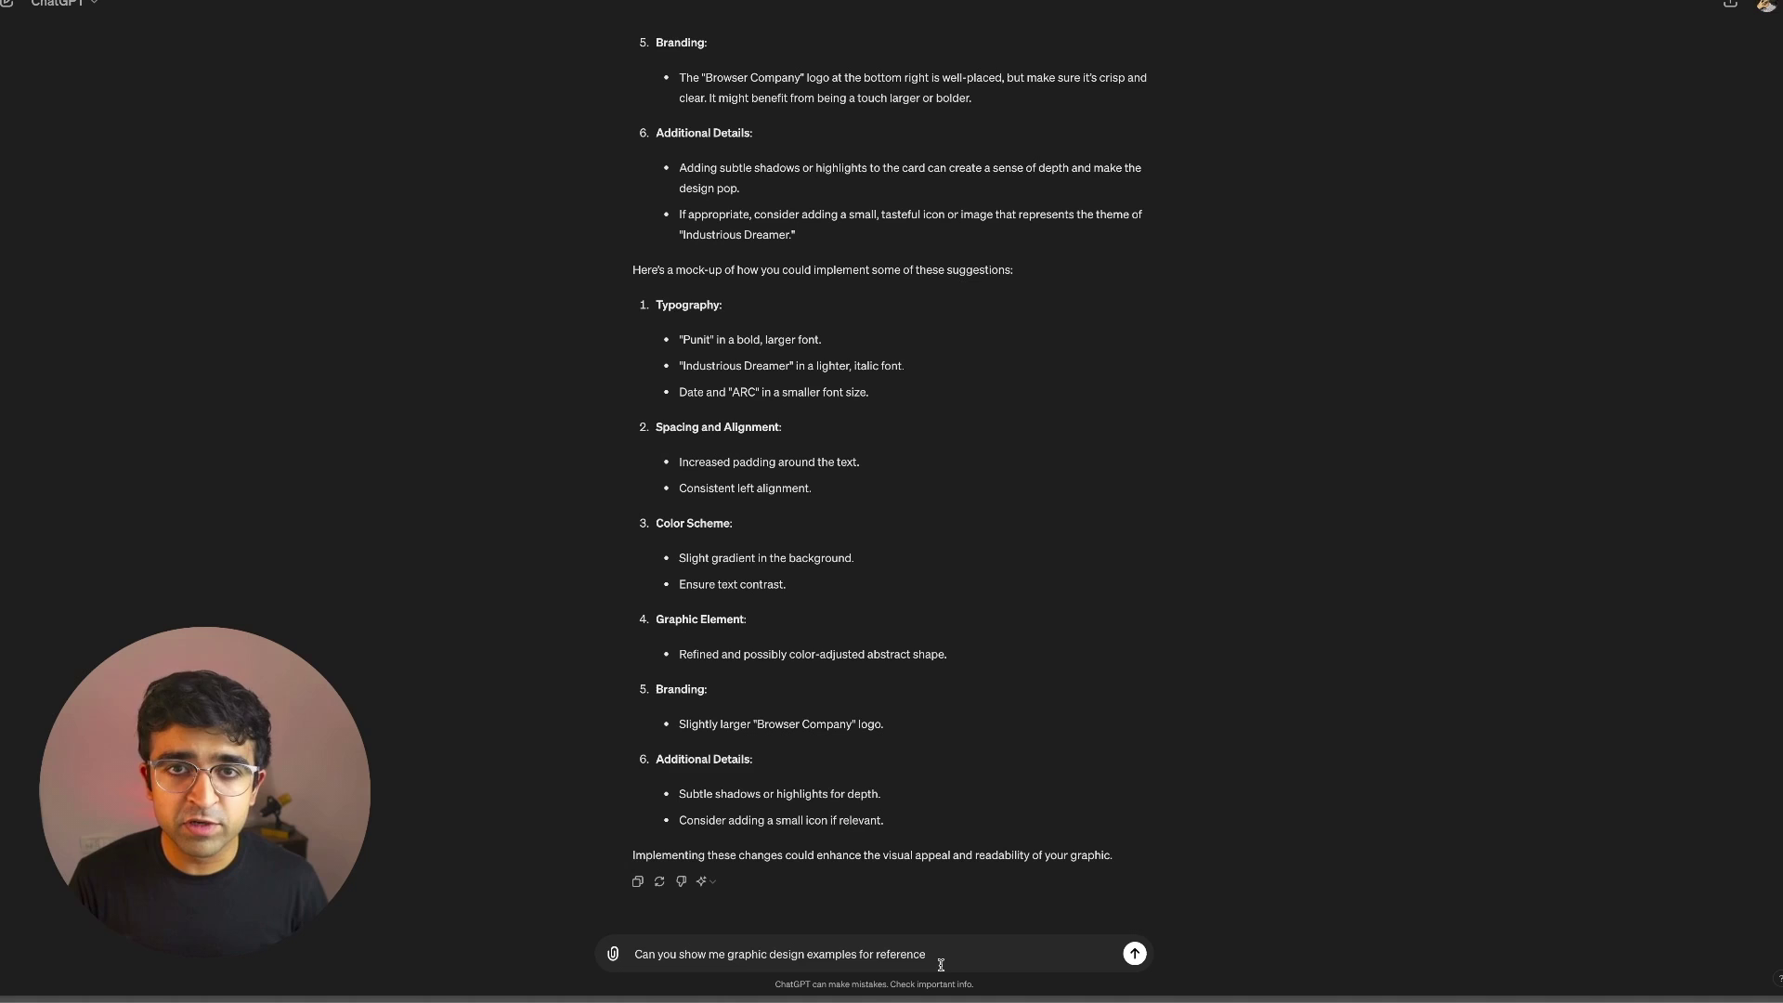
{"action": "left_click", "coordinate": [1133, 955]}
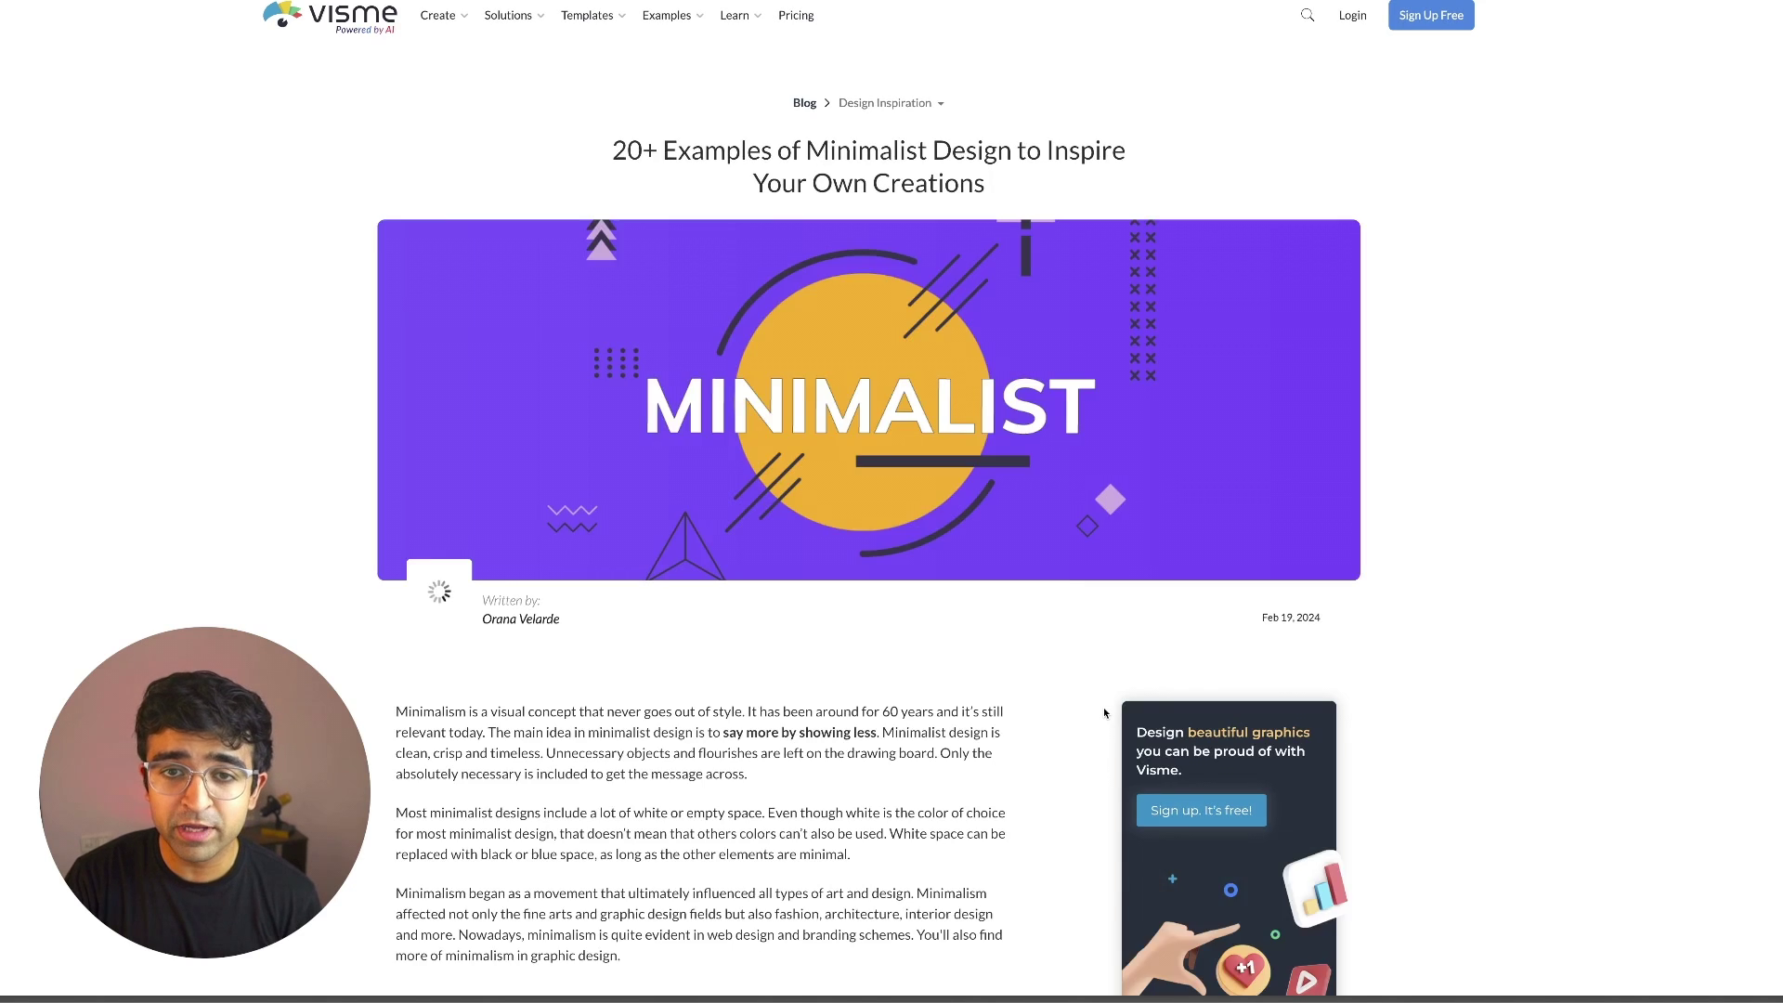
Read through the Visme minimalist design article, then expand ChatGPT's 'Searched 5 sites' source list
{"action": "scroll", "coordinate": [1097, 678], "scroll_direction": "down", "scroll_amount": 8}
{"action": "scroll", "coordinate": [1097, 678], "scroll_direction": "down", "scroll_amount": 8}
{"action": "scroll", "coordinate": [1097, 678], "scroll_direction": "down", "scroll_amount": 18}
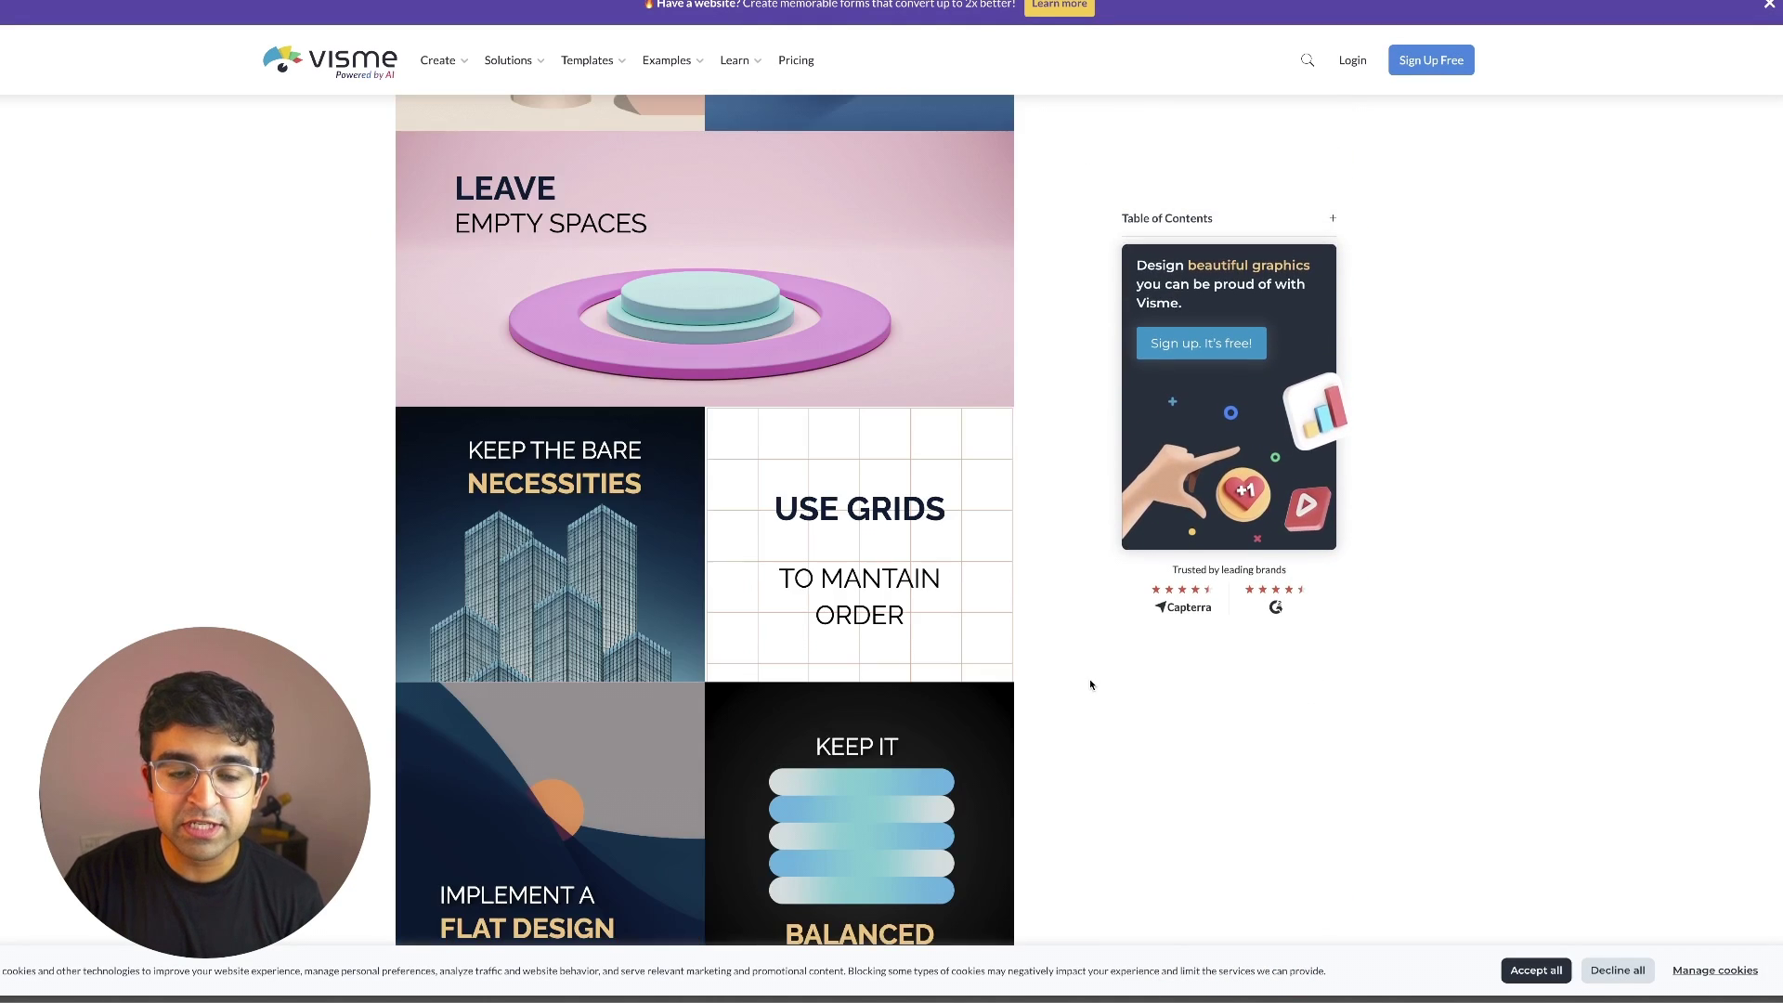
{"action": "scroll", "coordinate": [1092, 685], "scroll_direction": "down", "scroll_amount": 4}
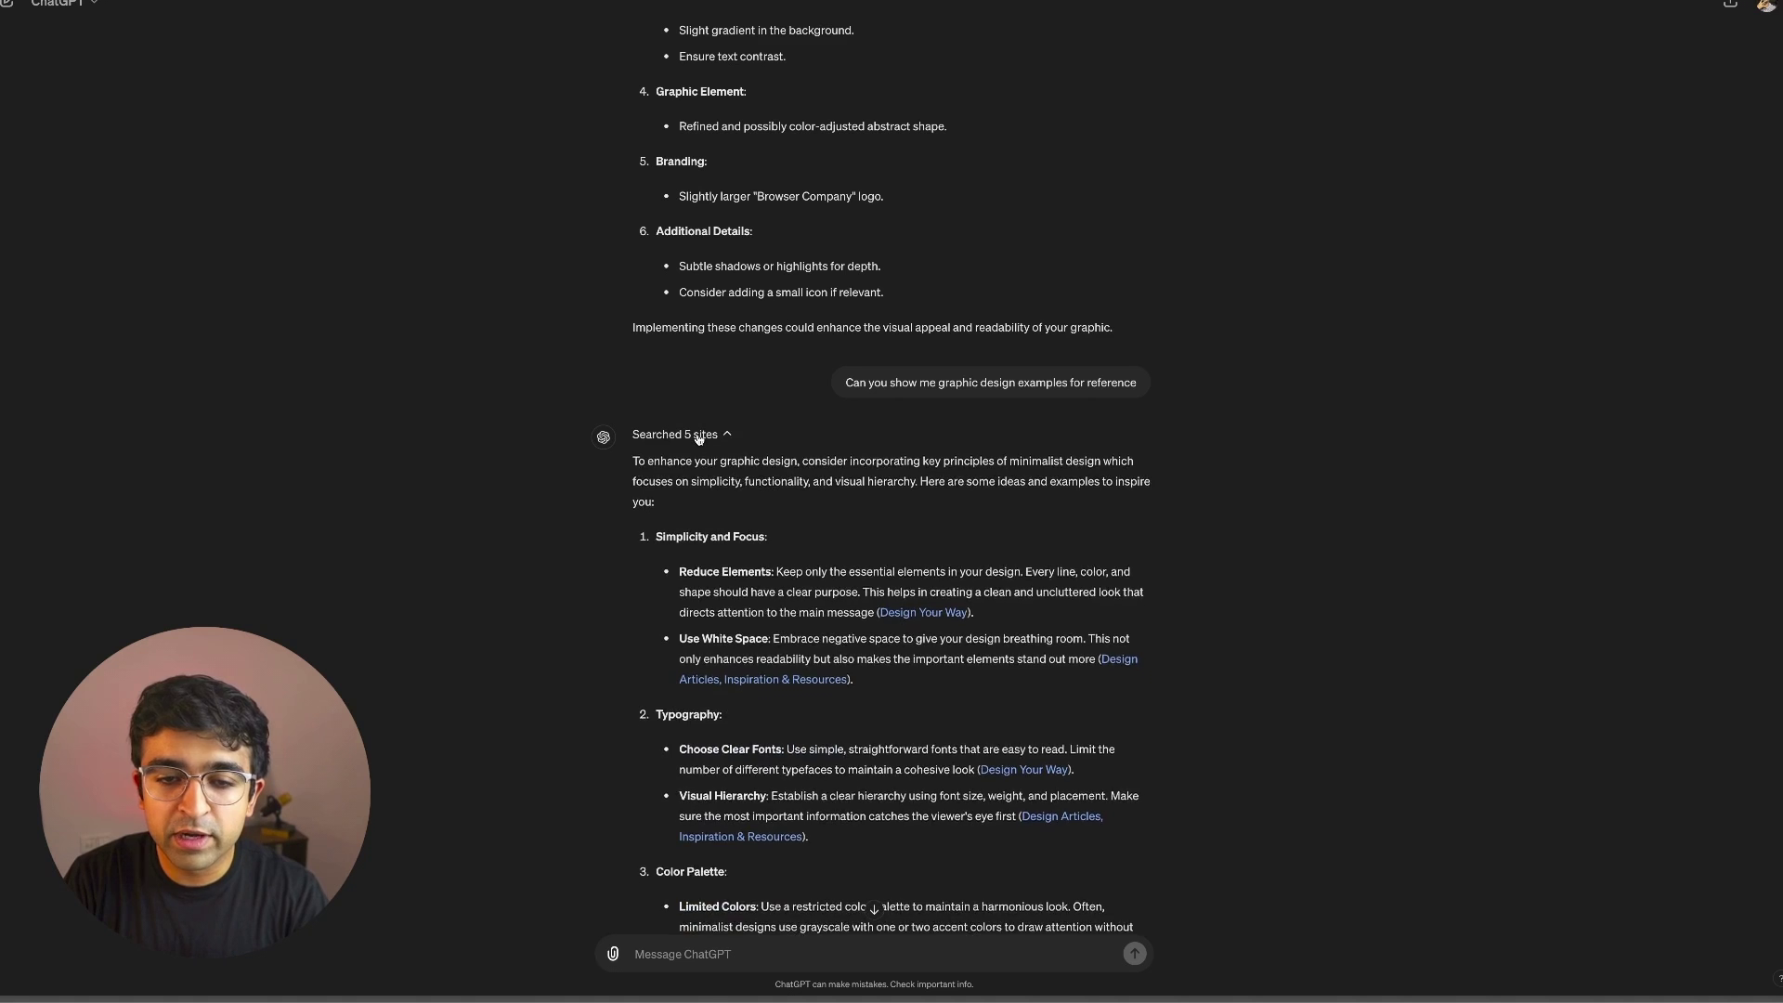
{"action": "left_click", "coordinate": [687, 435]}
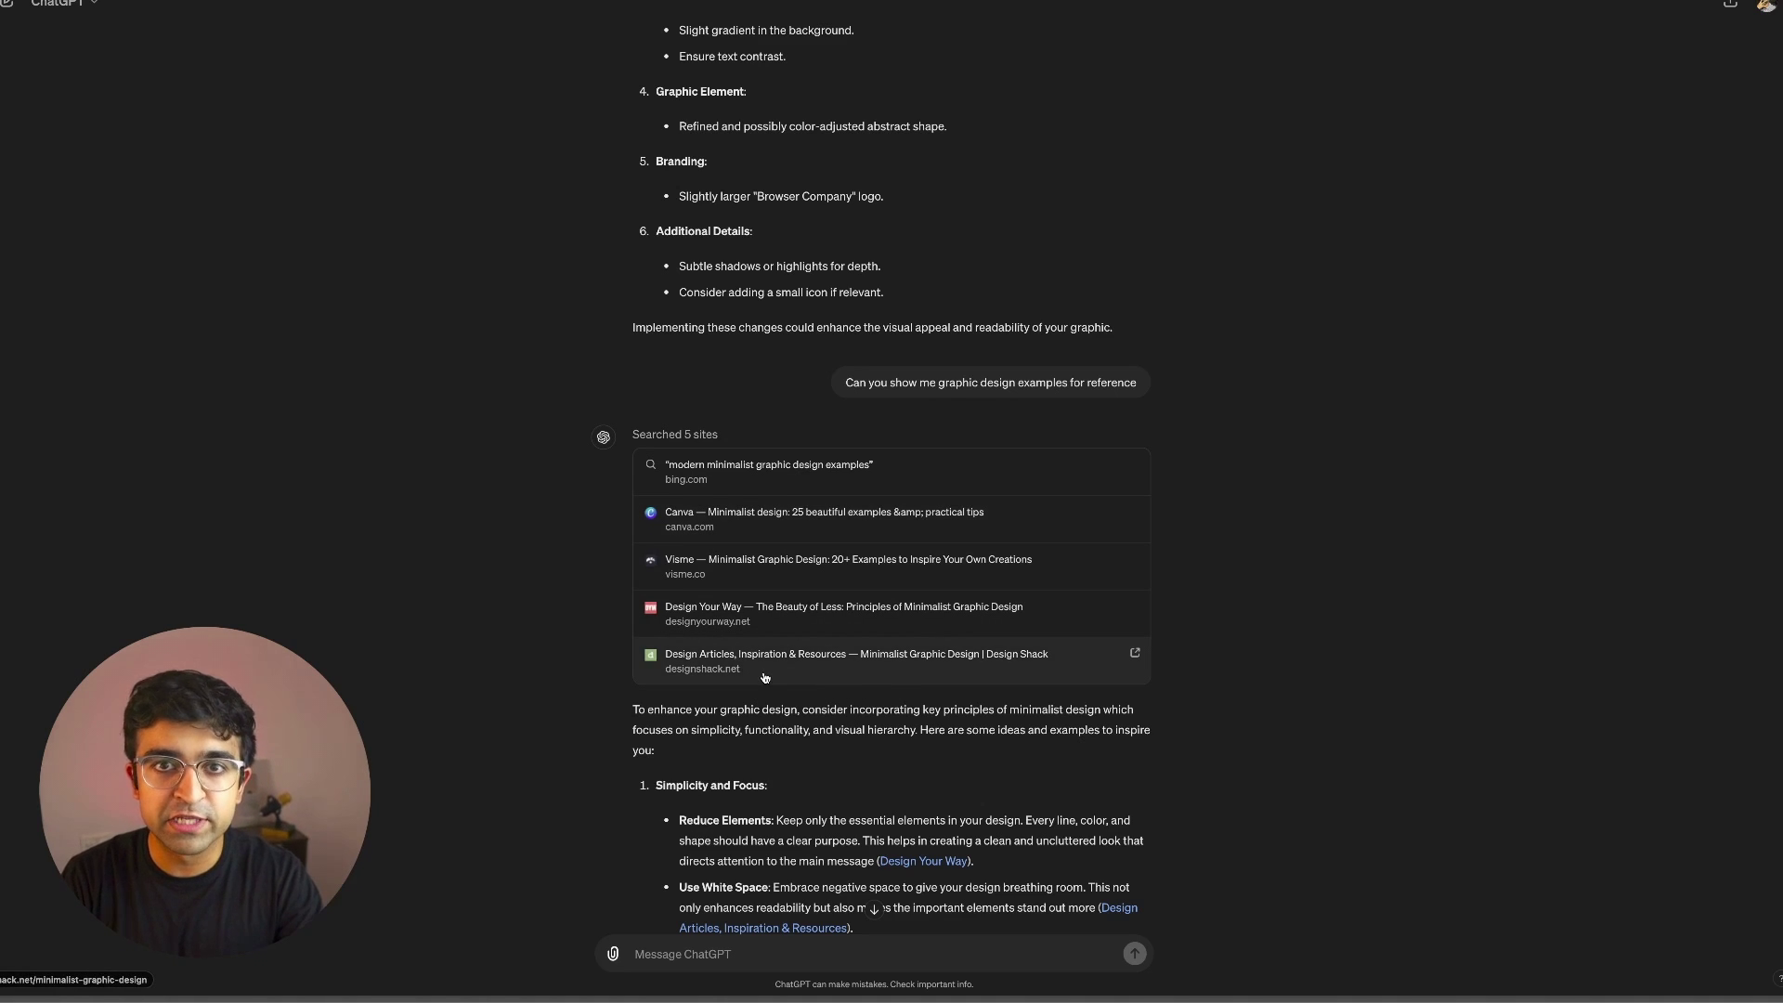
Scroll to the end of ChatGPT's design-examples answer
{"action": "scroll", "coordinate": [765, 678], "scroll_direction": "down", "scroll_amount": 8}
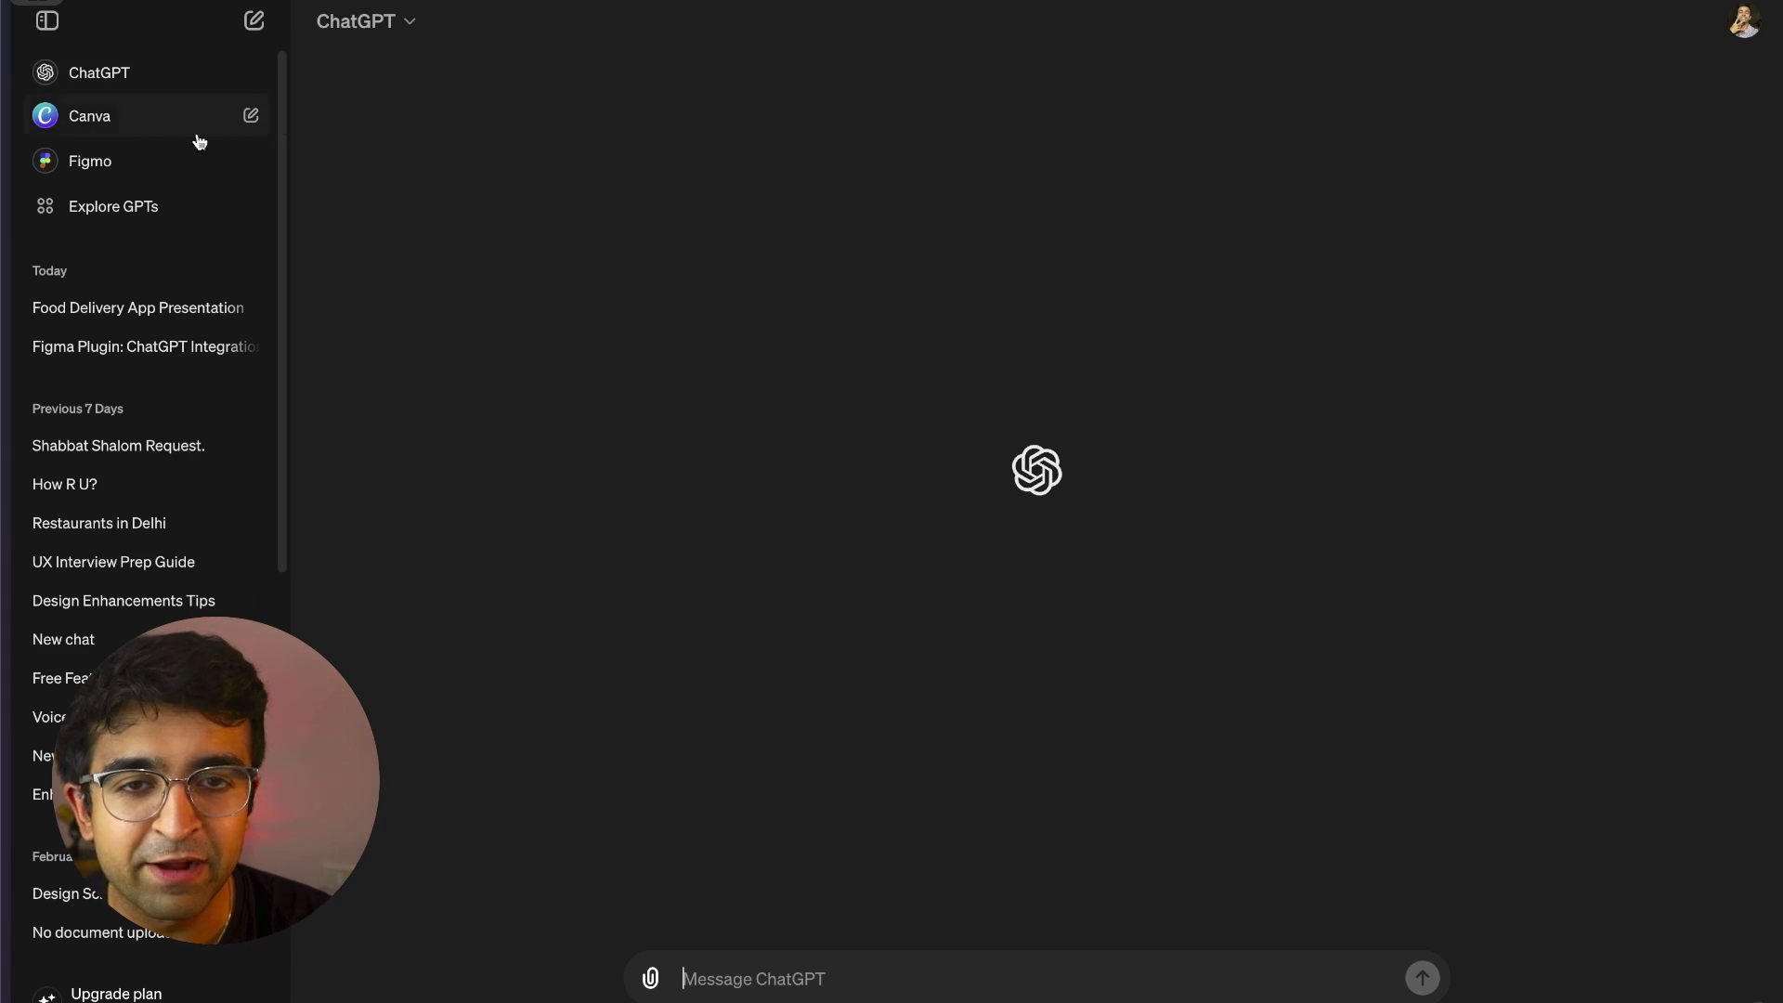
Browse the Research & Analysis, Productivity, Writing and DALL·E GPT categories, then open the Canva GPT's details
{"action": "left_click", "coordinate": [90, 211]}
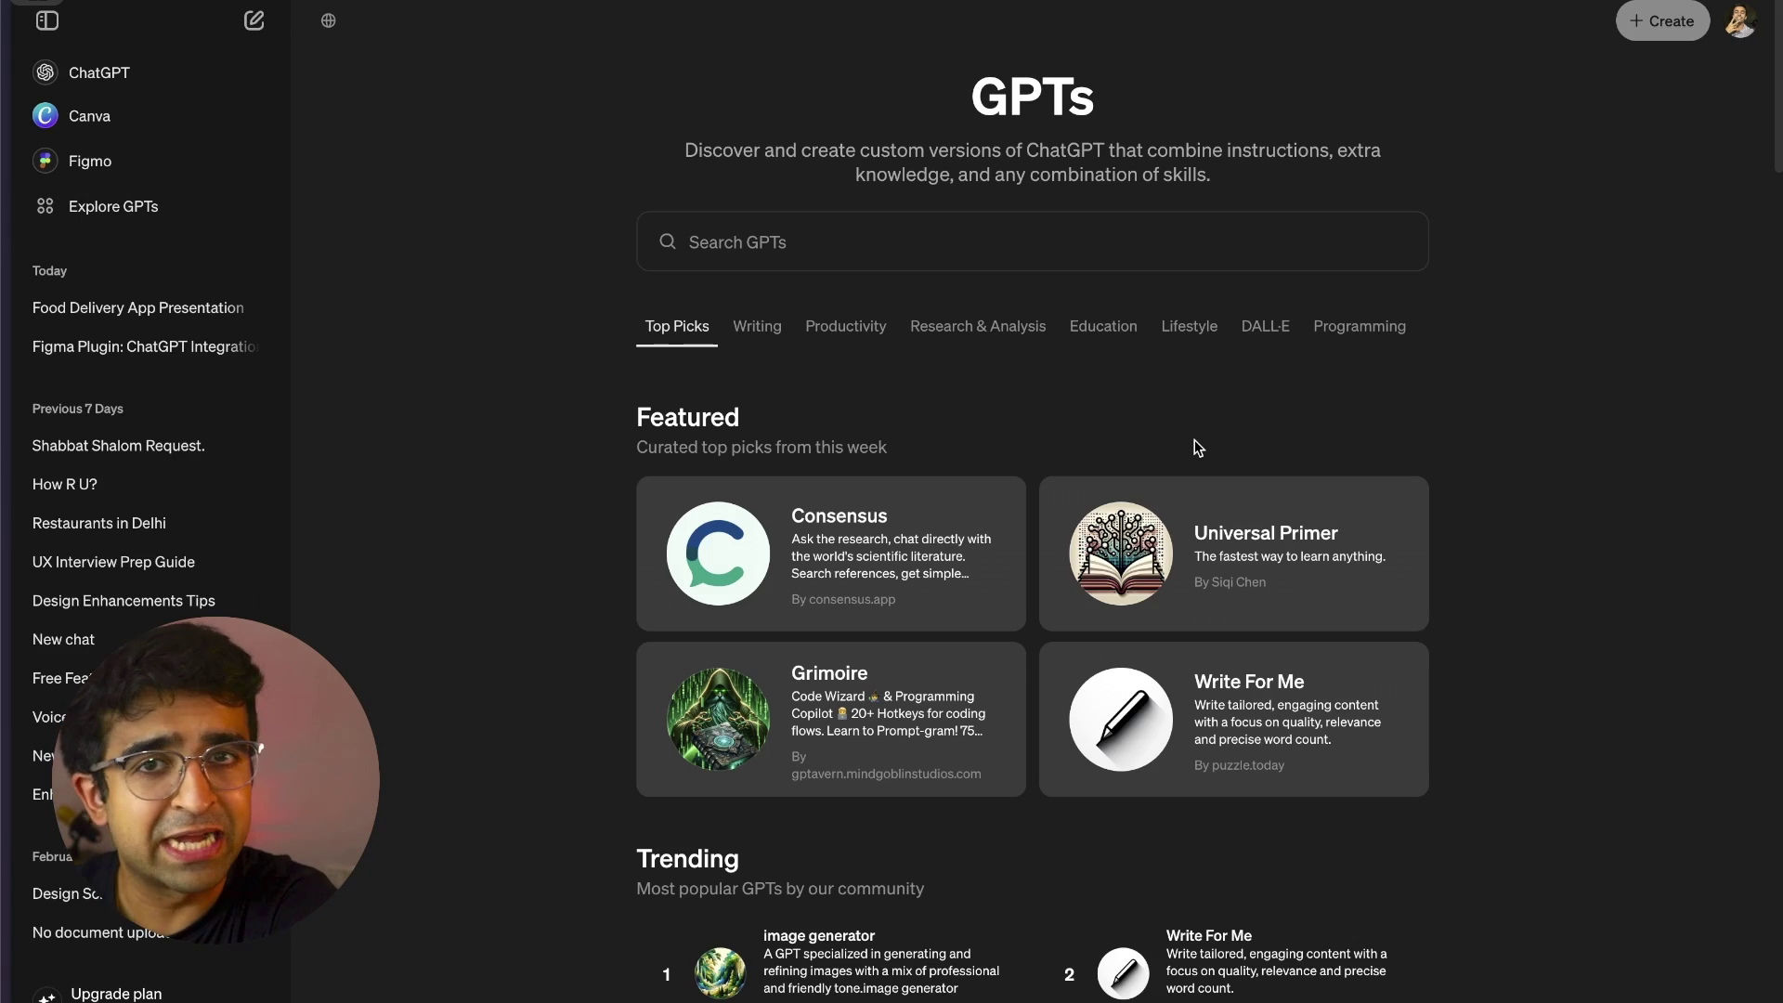
{"action": "left_click", "coordinate": [966, 330]}
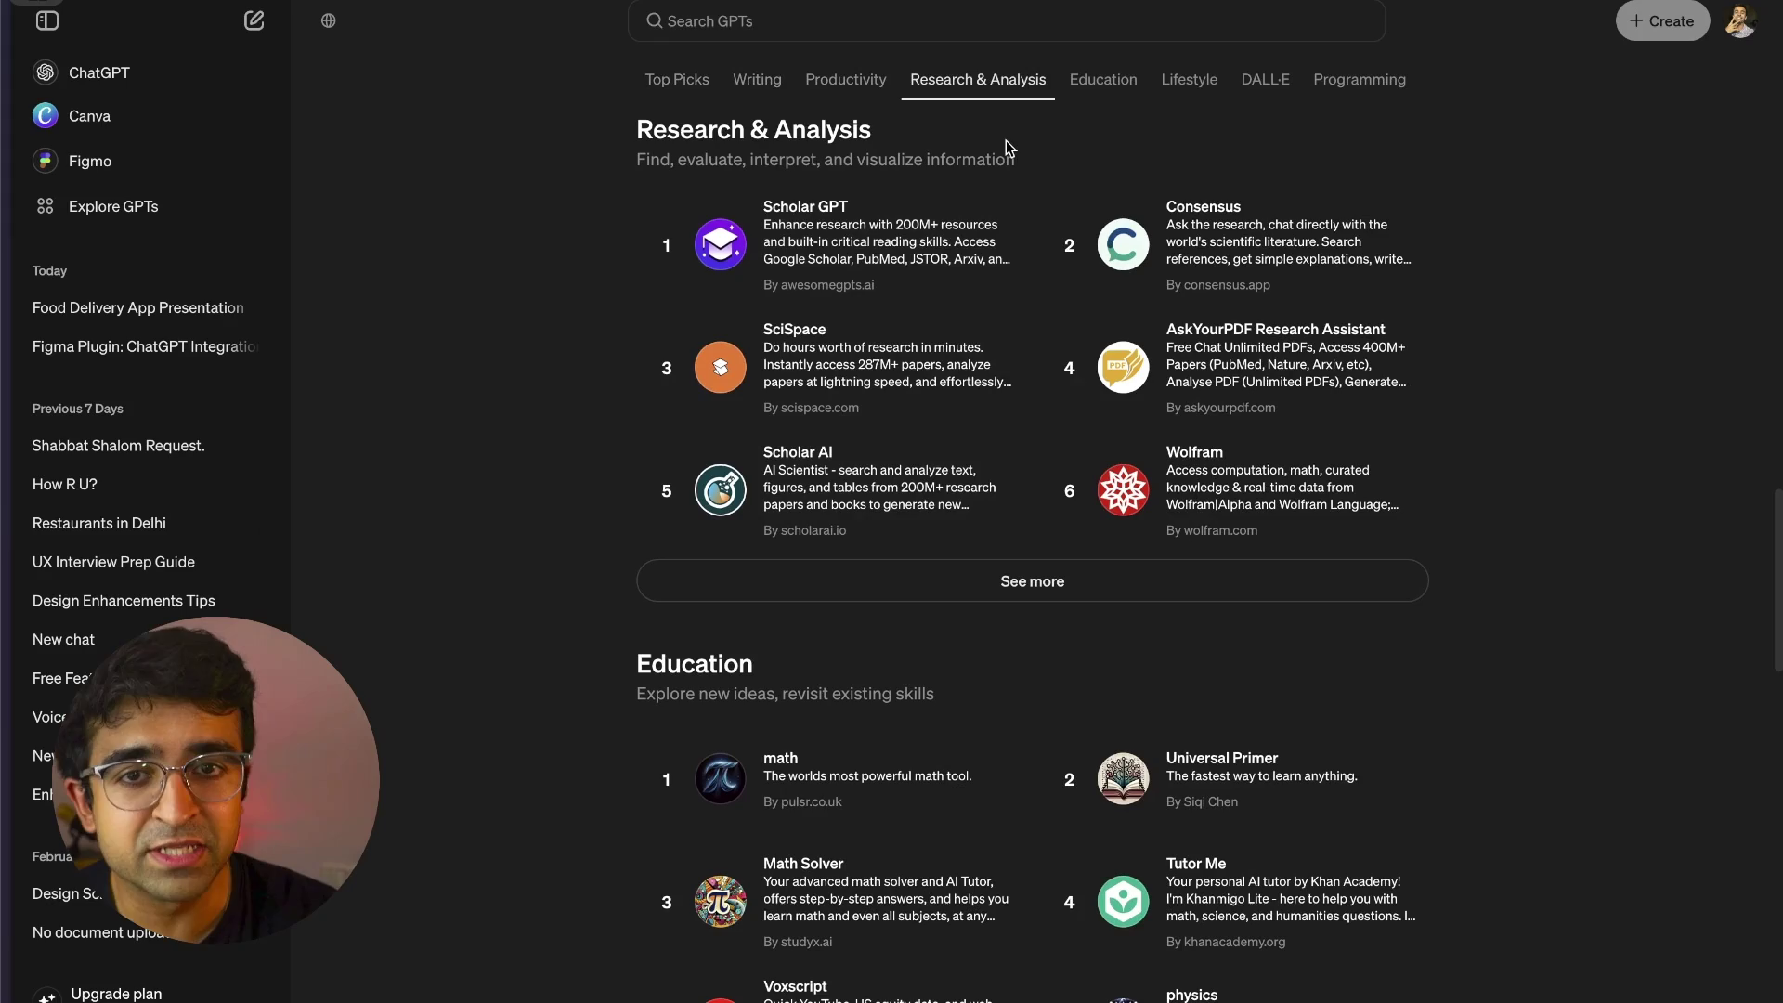
{"action": "left_click", "coordinate": [845, 79]}
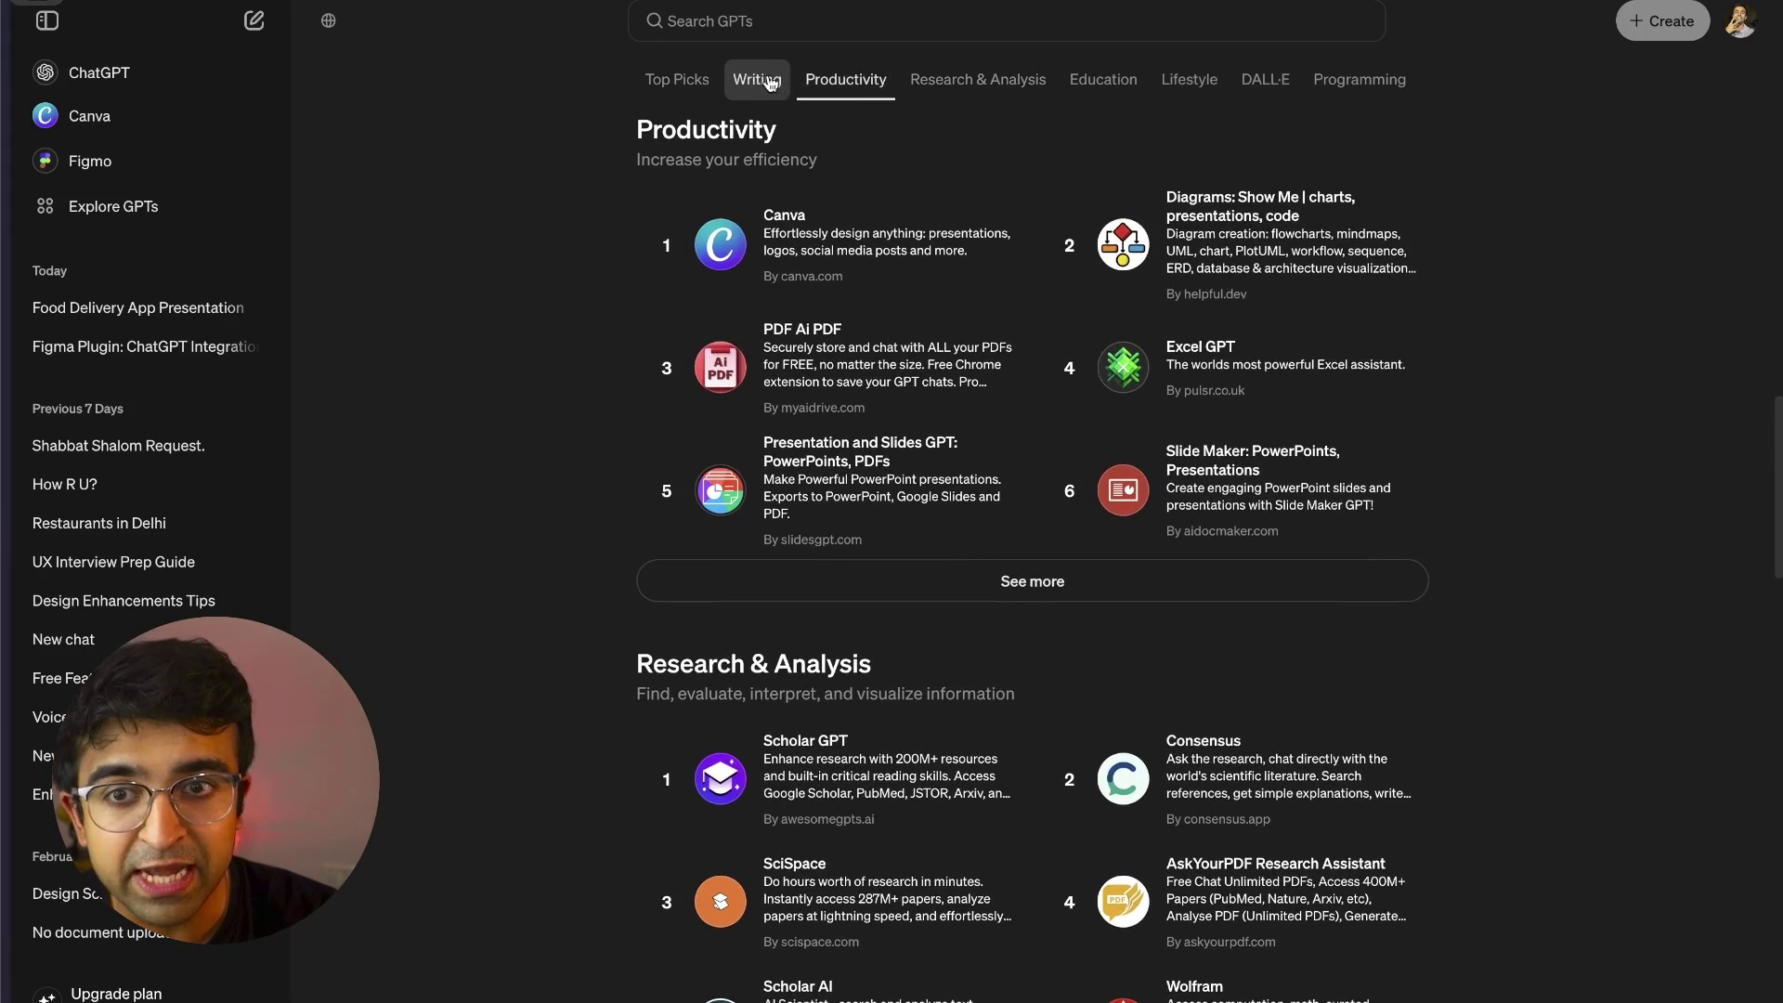
{"action": "left_click", "coordinate": [762, 81]}
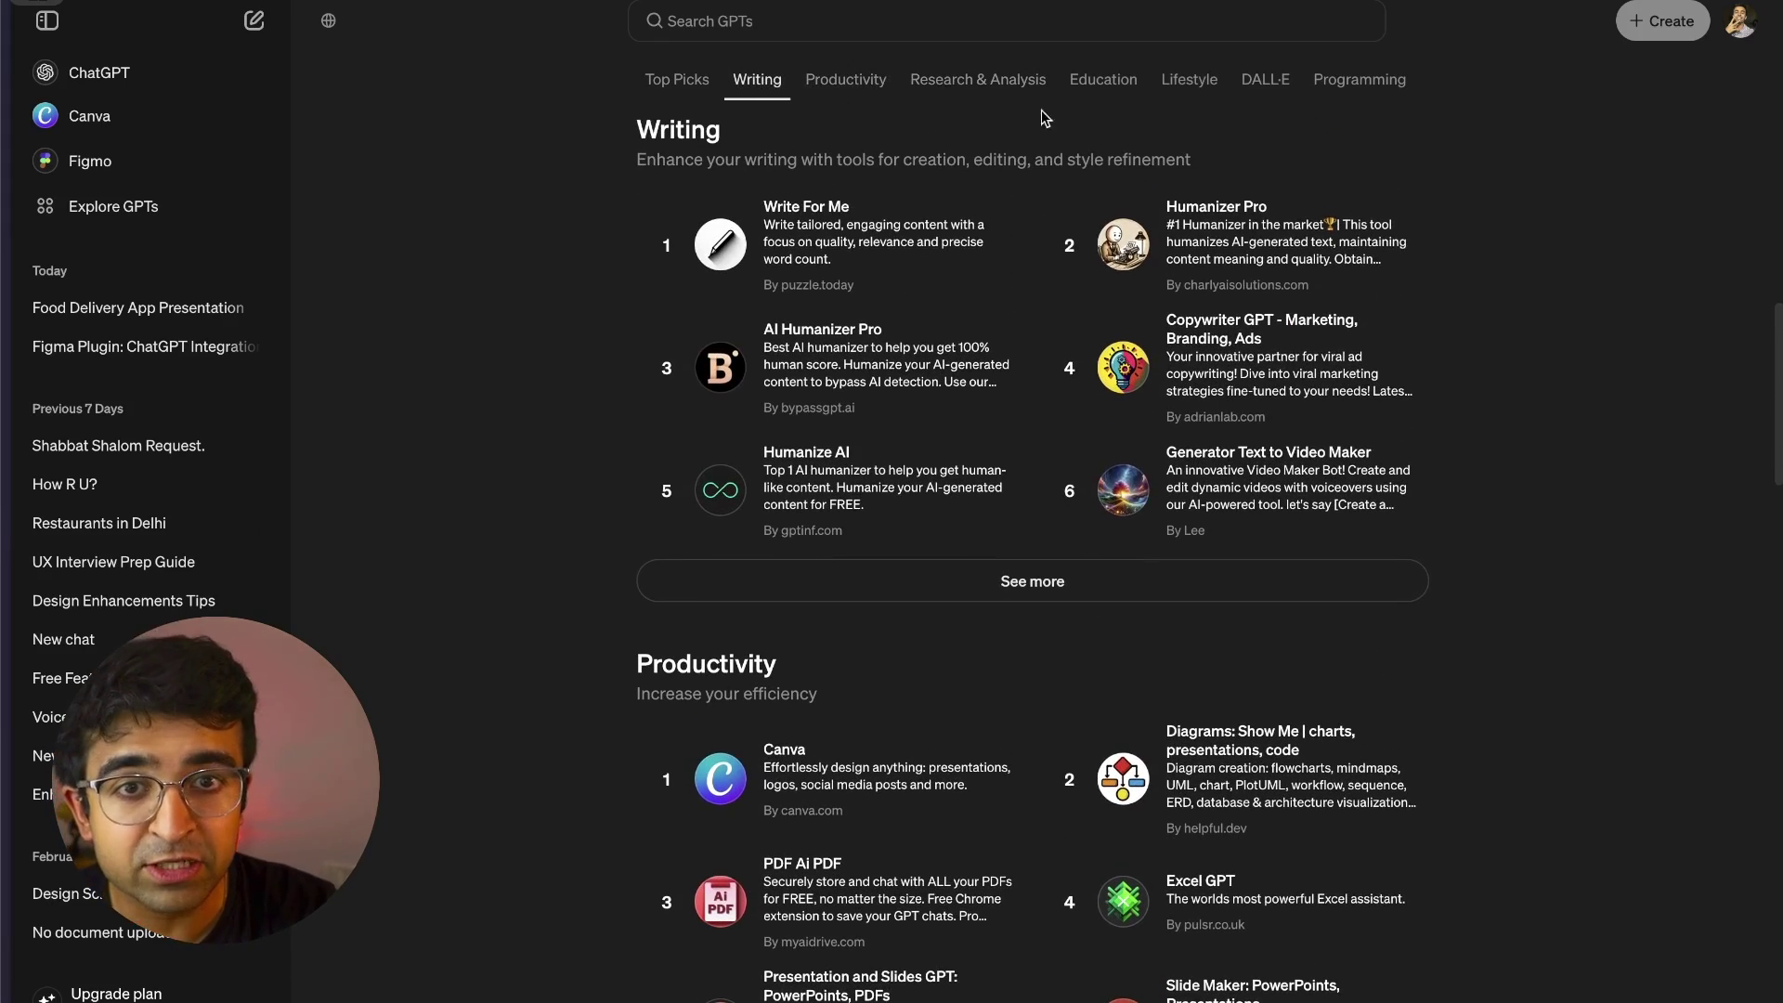
{"action": "left_click", "coordinate": [1265, 79]}
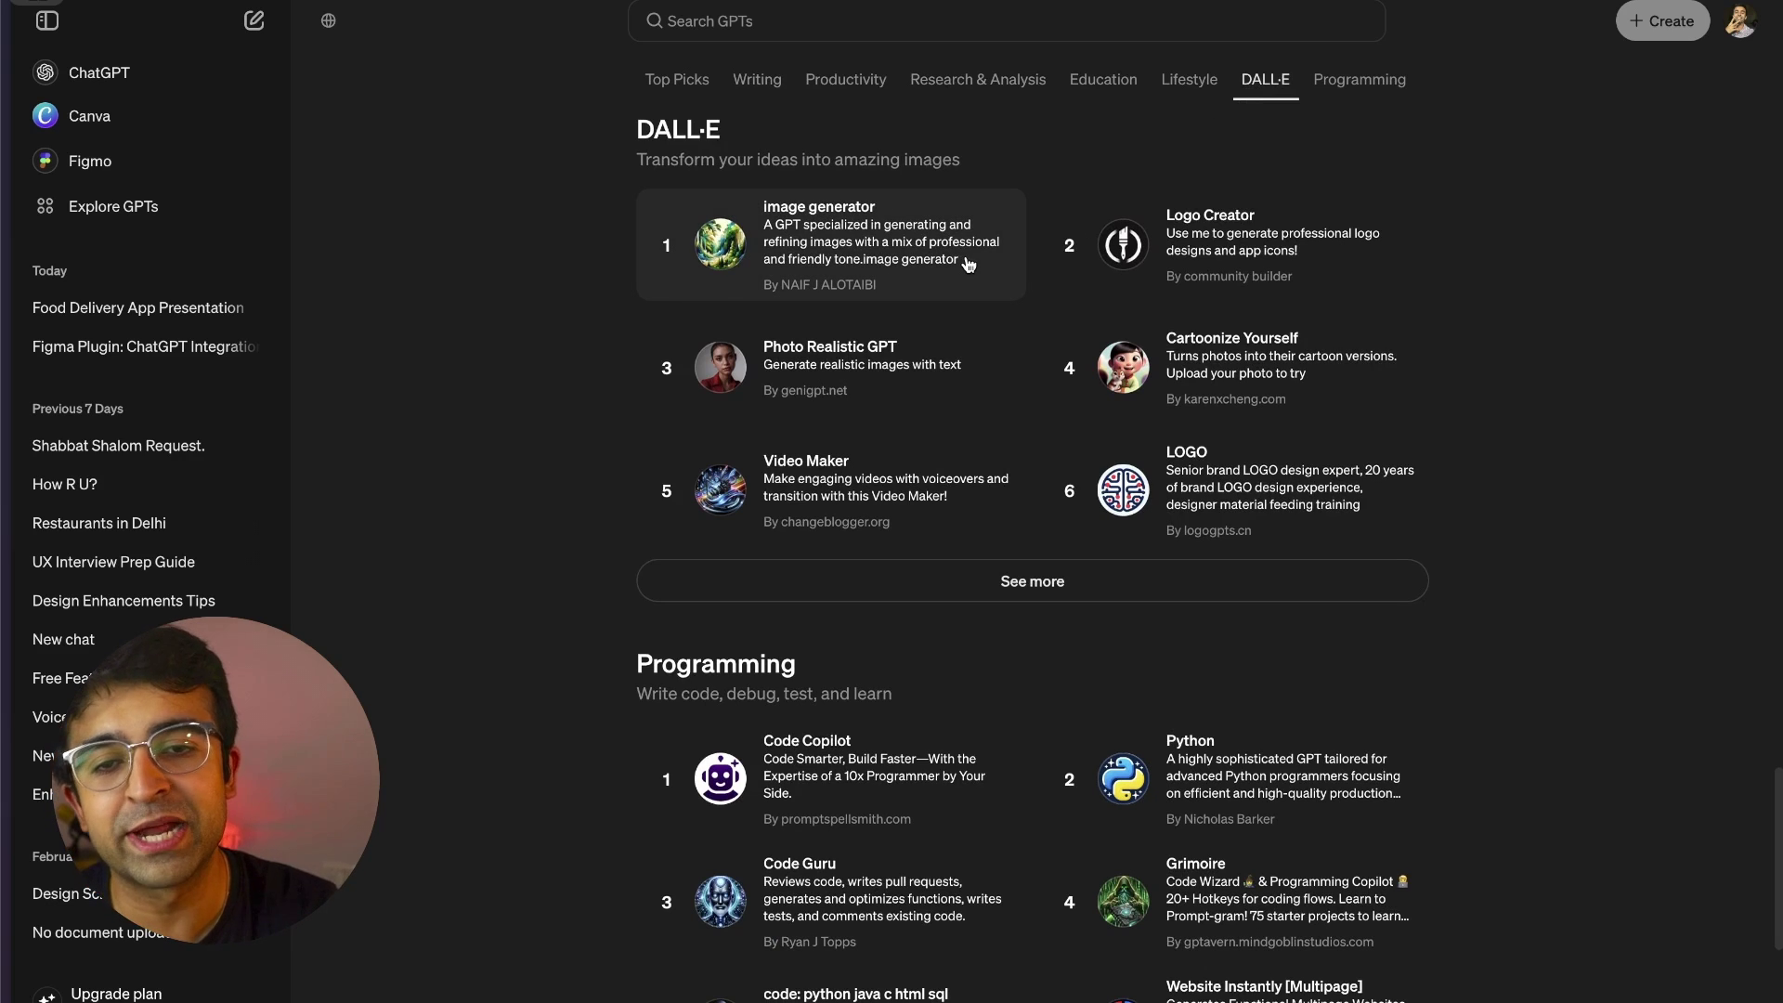
{"action": "scroll", "coordinate": [906, 597], "scroll_direction": "up", "scroll_amount": 20}
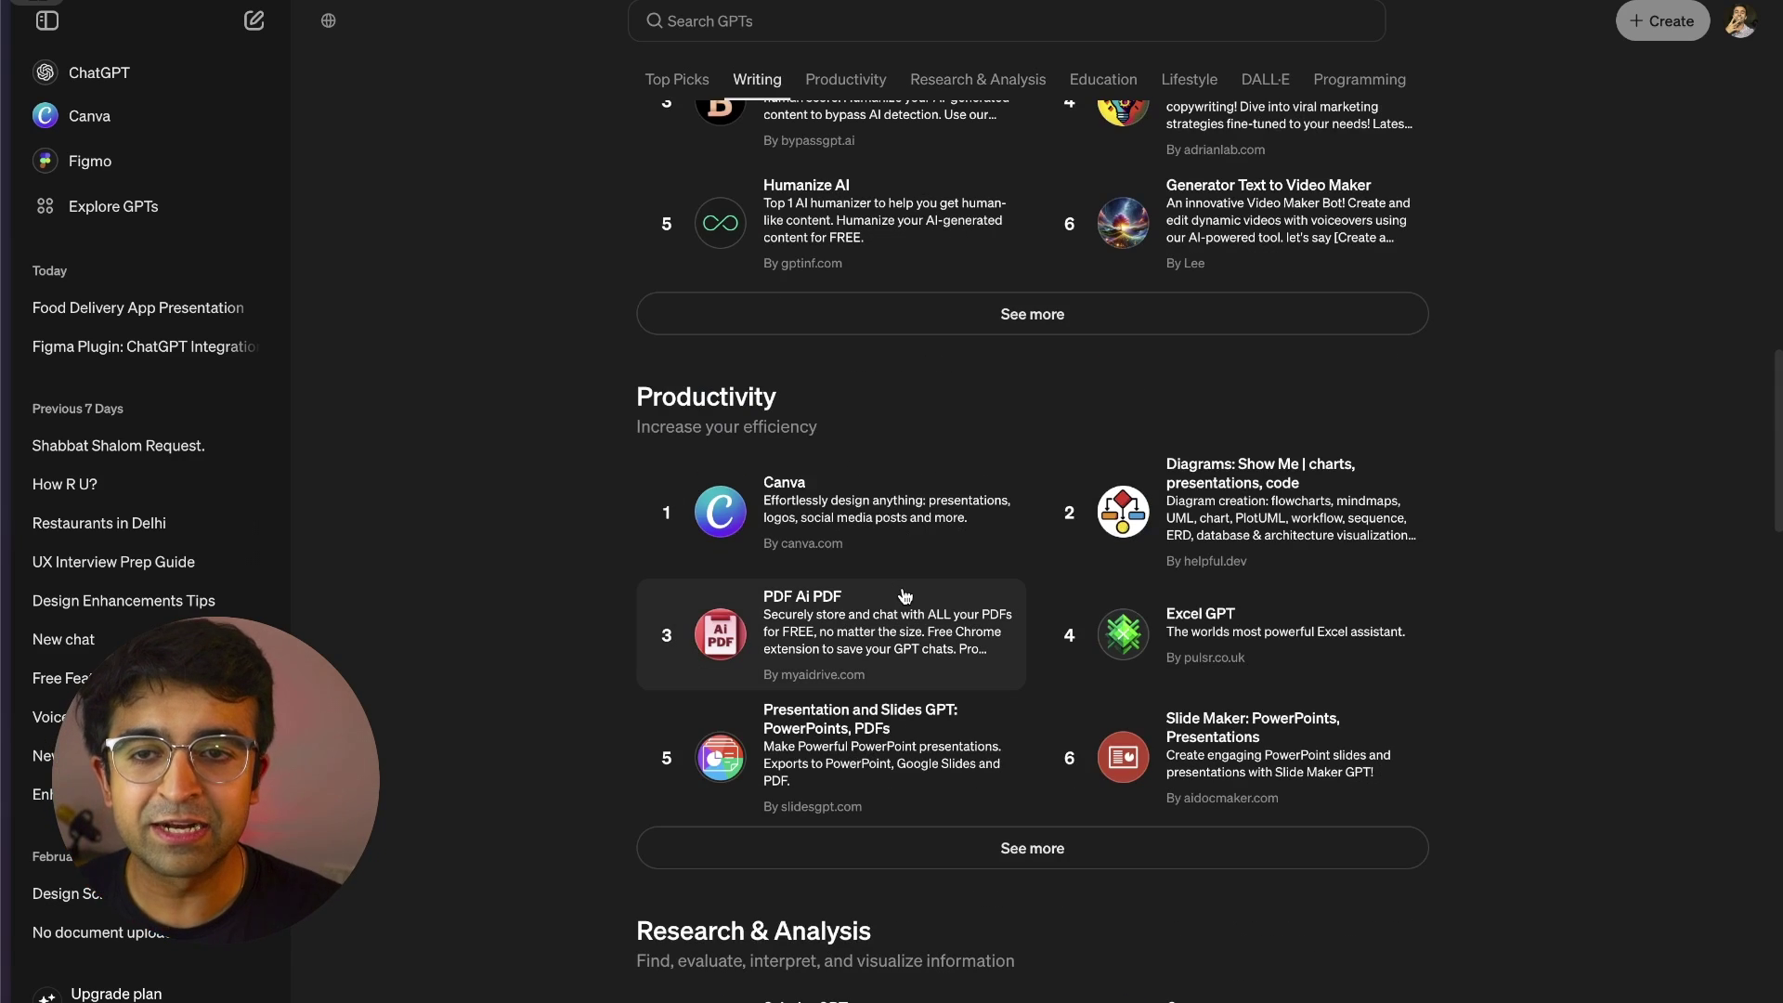
{"action": "left_click", "coordinate": [773, 531]}
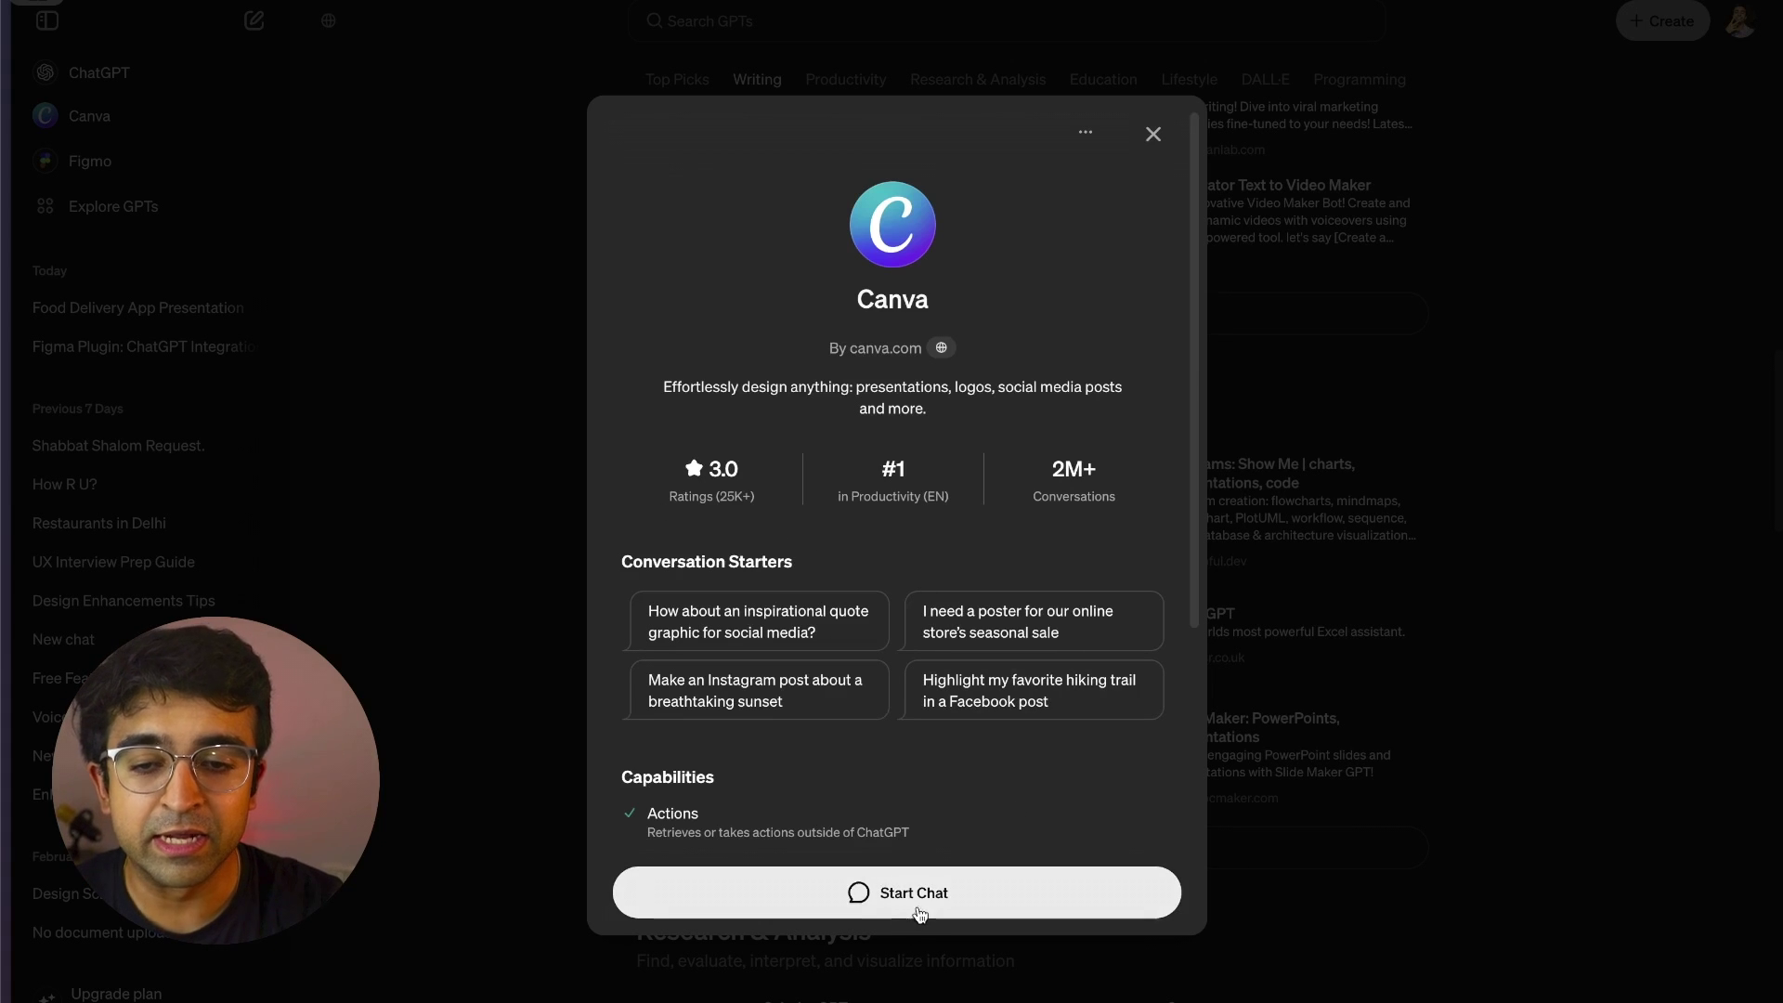
Start a Canva GPT chat, send the fast food delivery app presentation request, and paste the speed-and-accessibility follow-up
{"action": "left_click", "coordinate": [925, 894]}
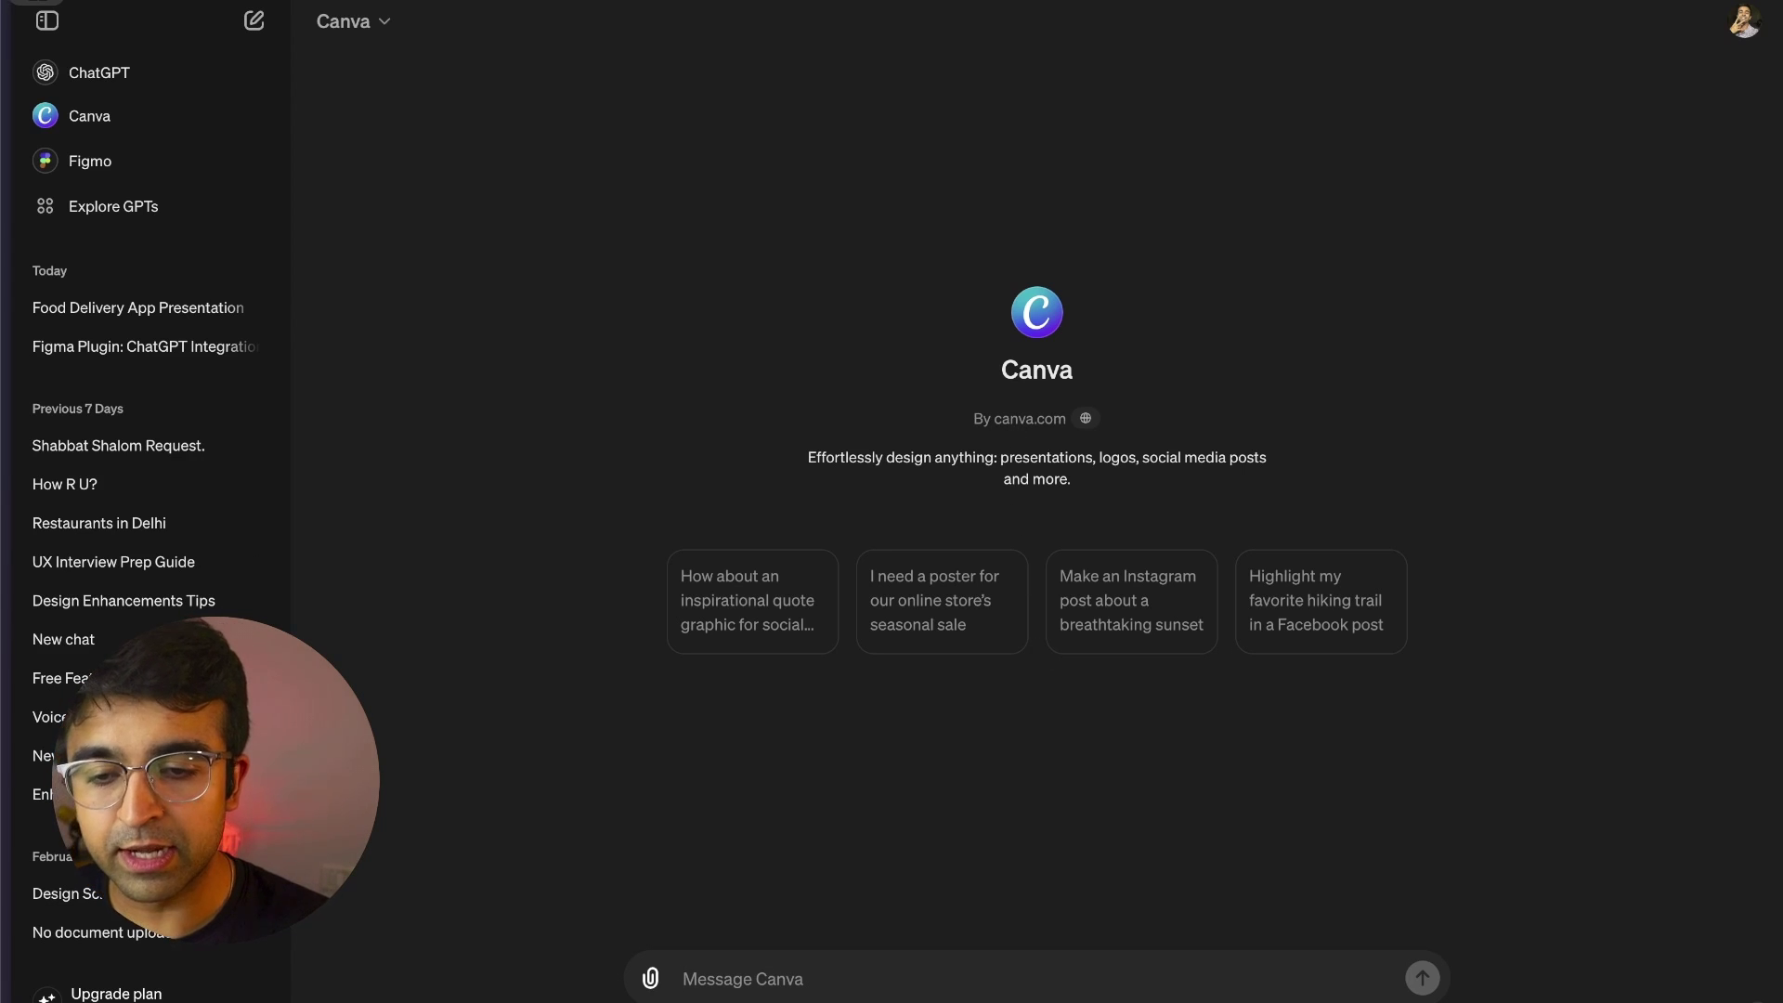
{"action": "left_click", "coordinate": [766, 981]}
{"action": "type", "text": "I want to create a presentation for a fast food delivery app"}
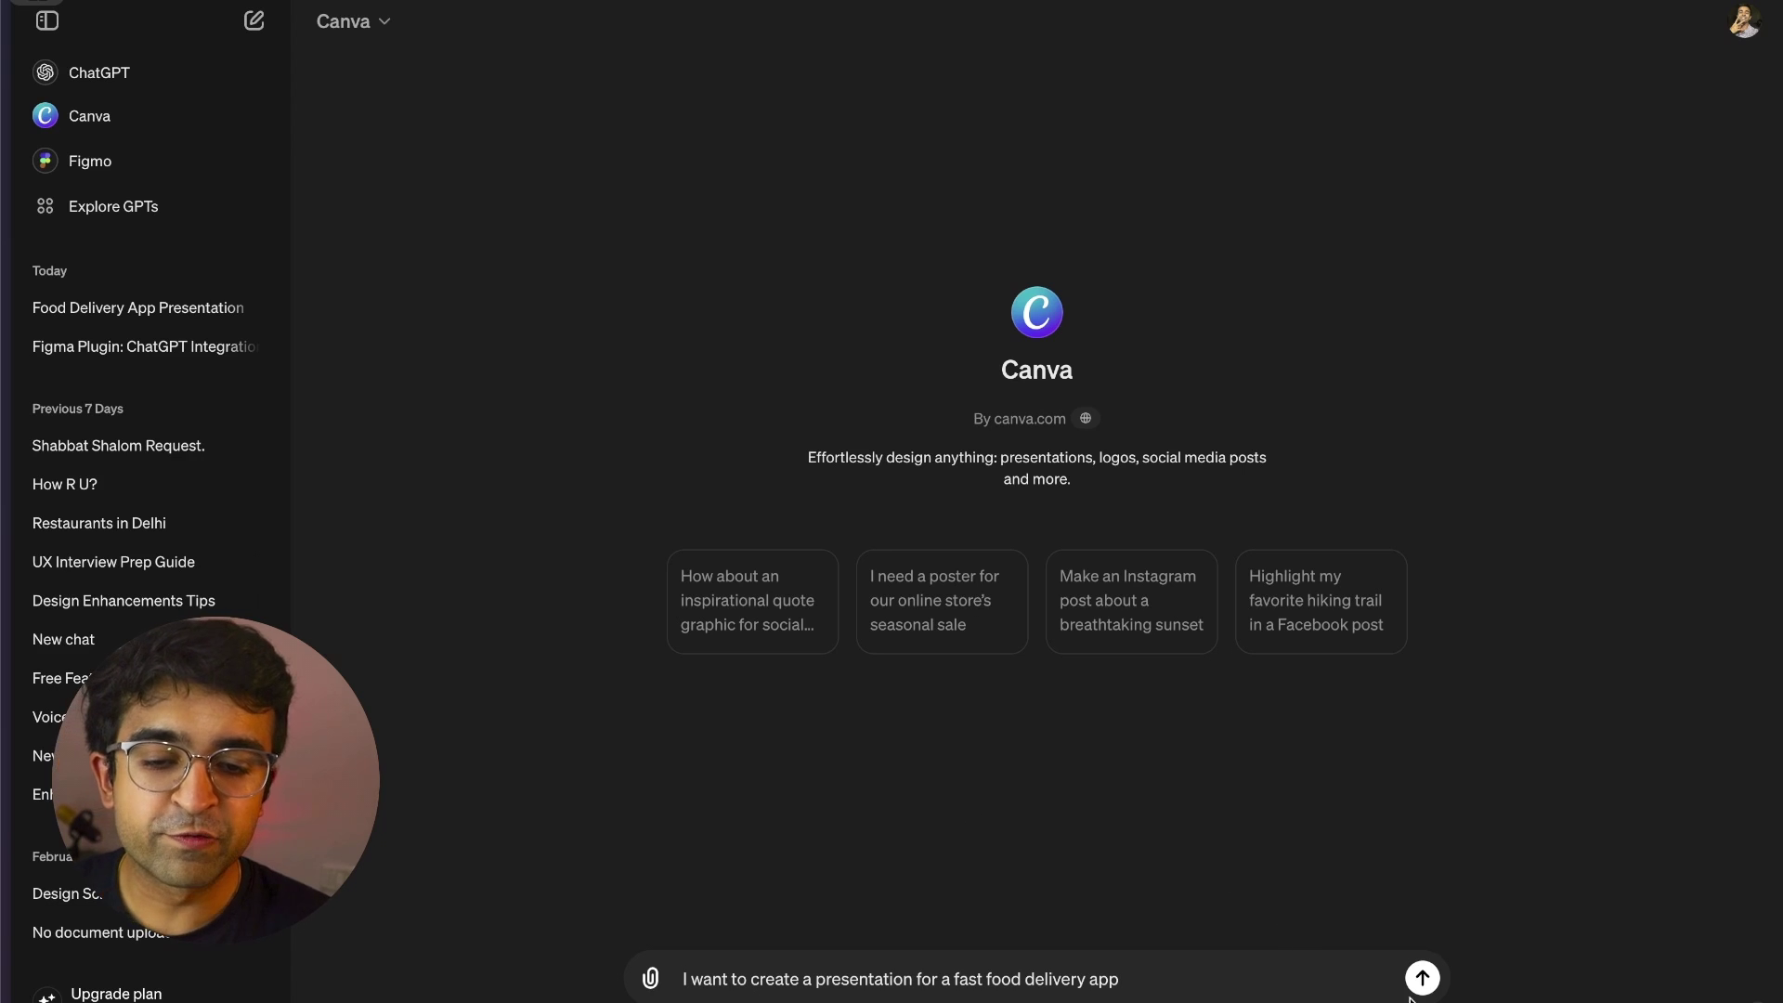
{"action": "left_click", "coordinate": [1422, 979]}
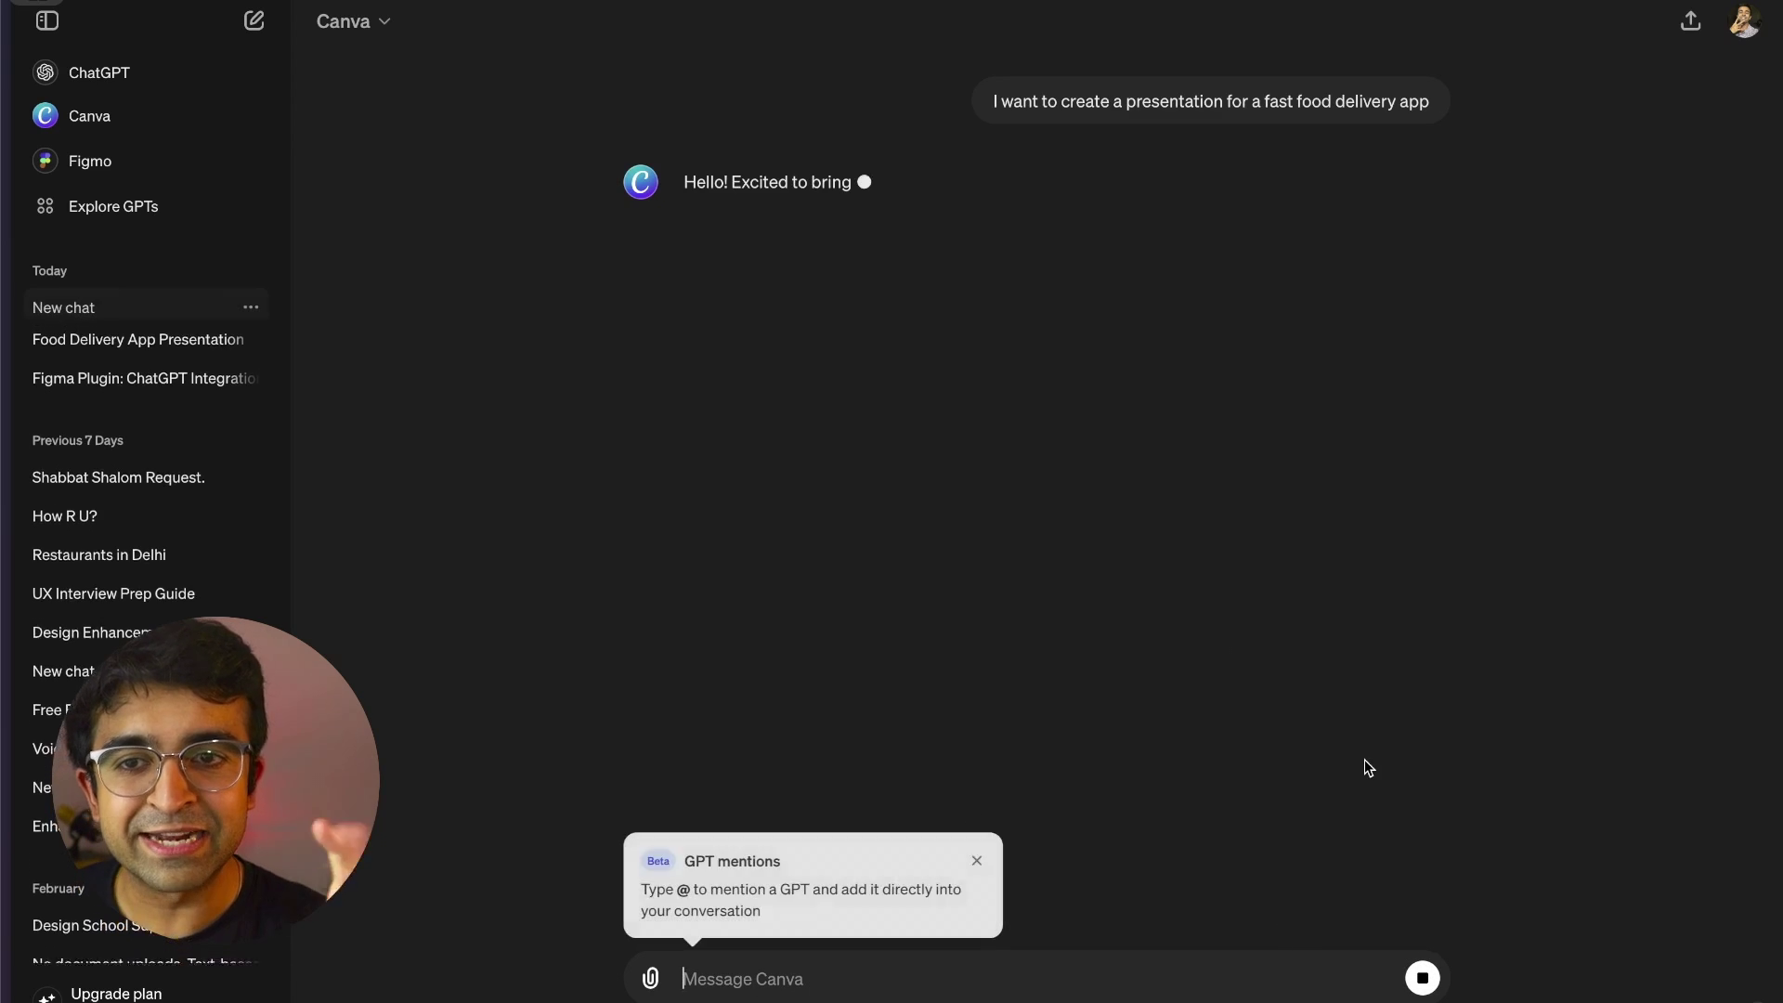
{"action": "type", "text": "Make my presentation say how fast our delivery service is and how accessible it is for all age groups"}
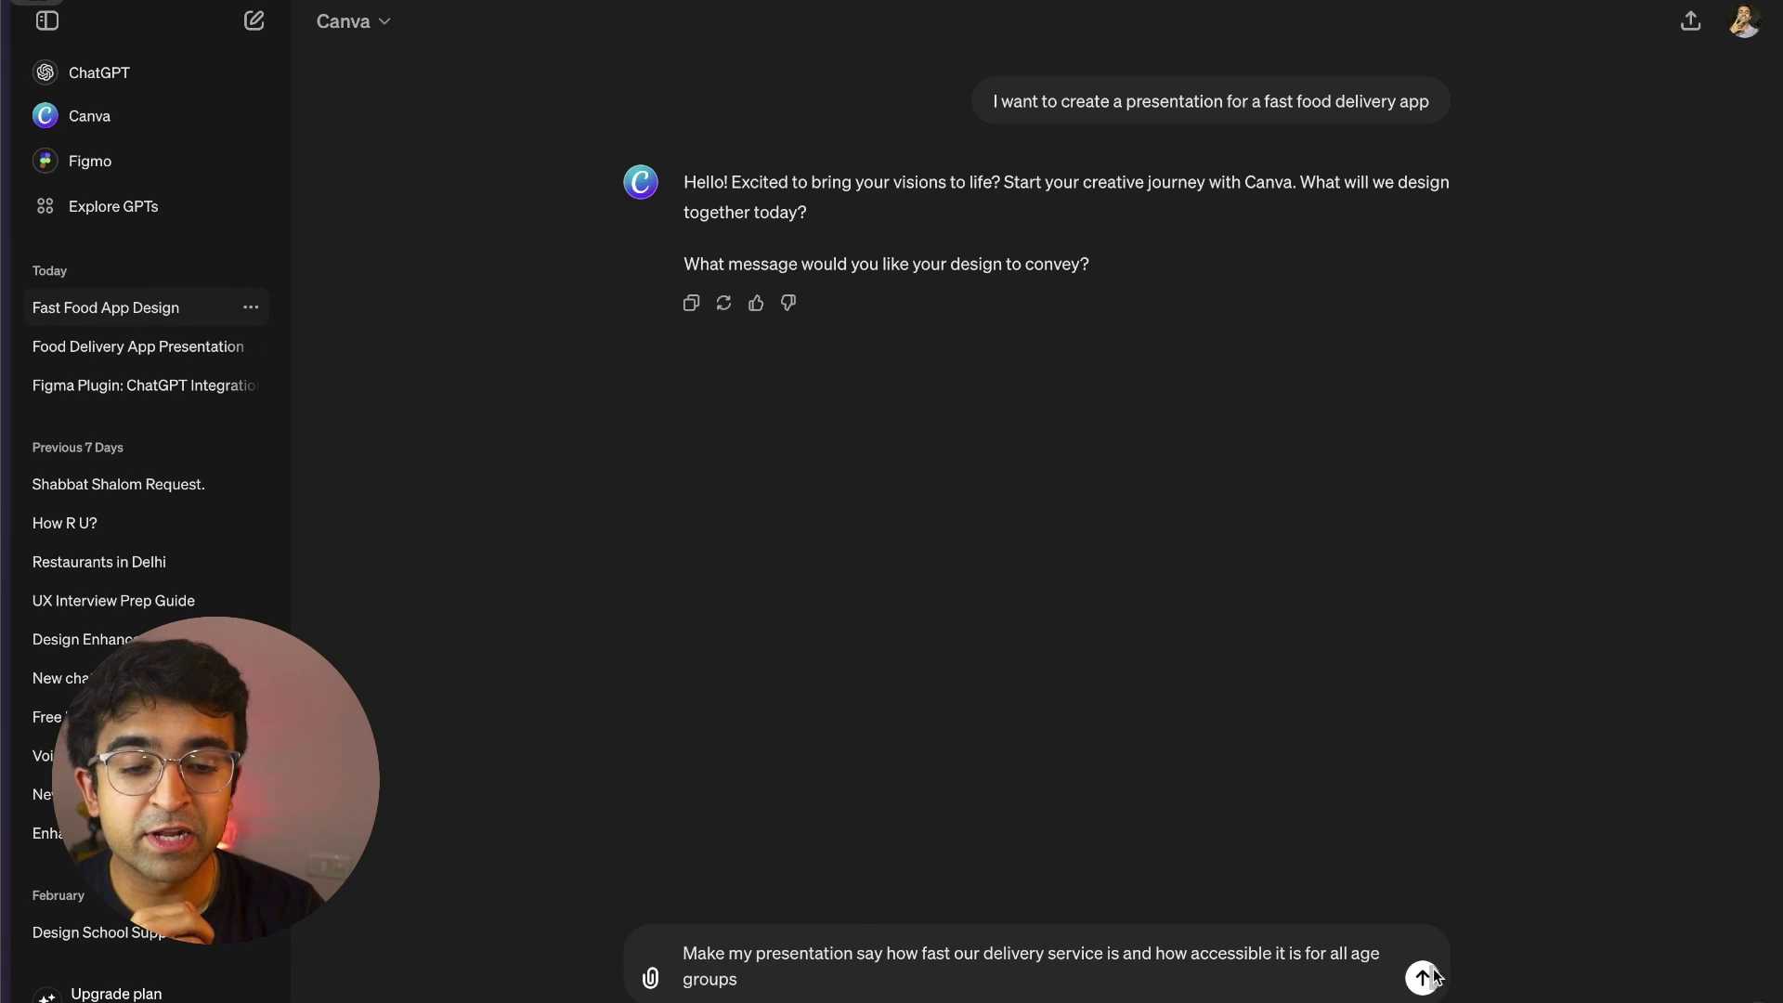
Send the follow-up stressing speedy delivery and accessibility for all ages
{"action": "left_click", "coordinate": [1419, 980]}
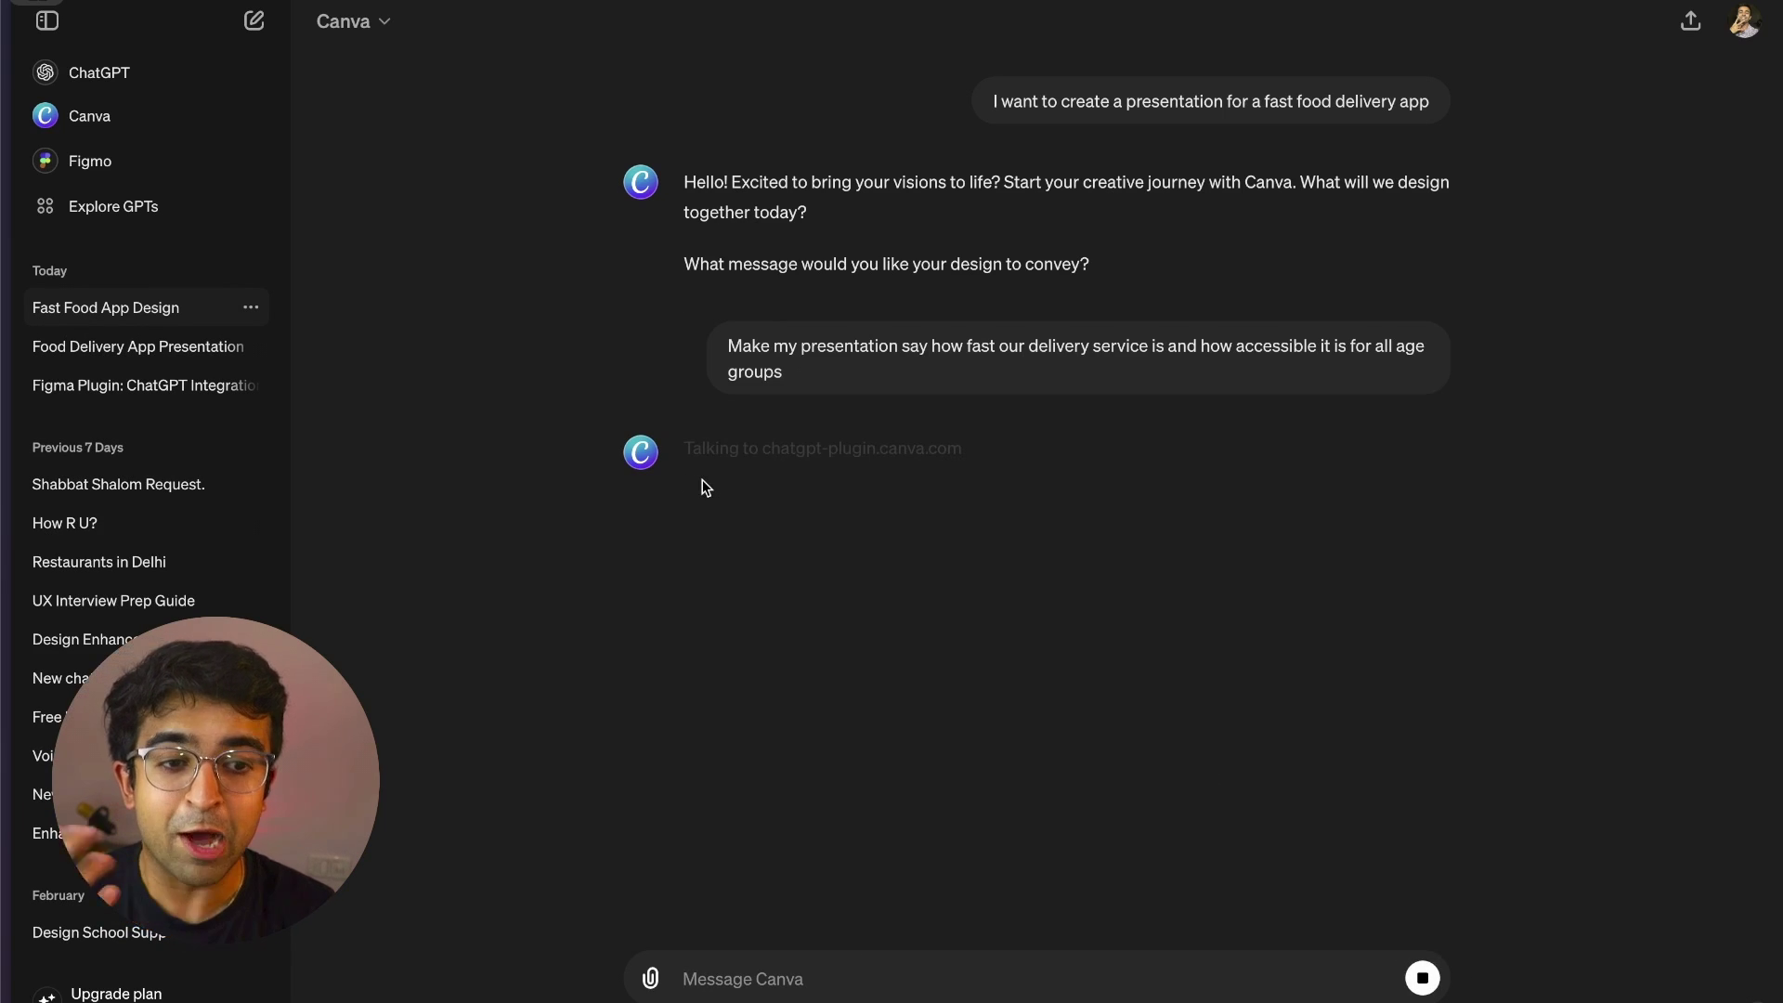